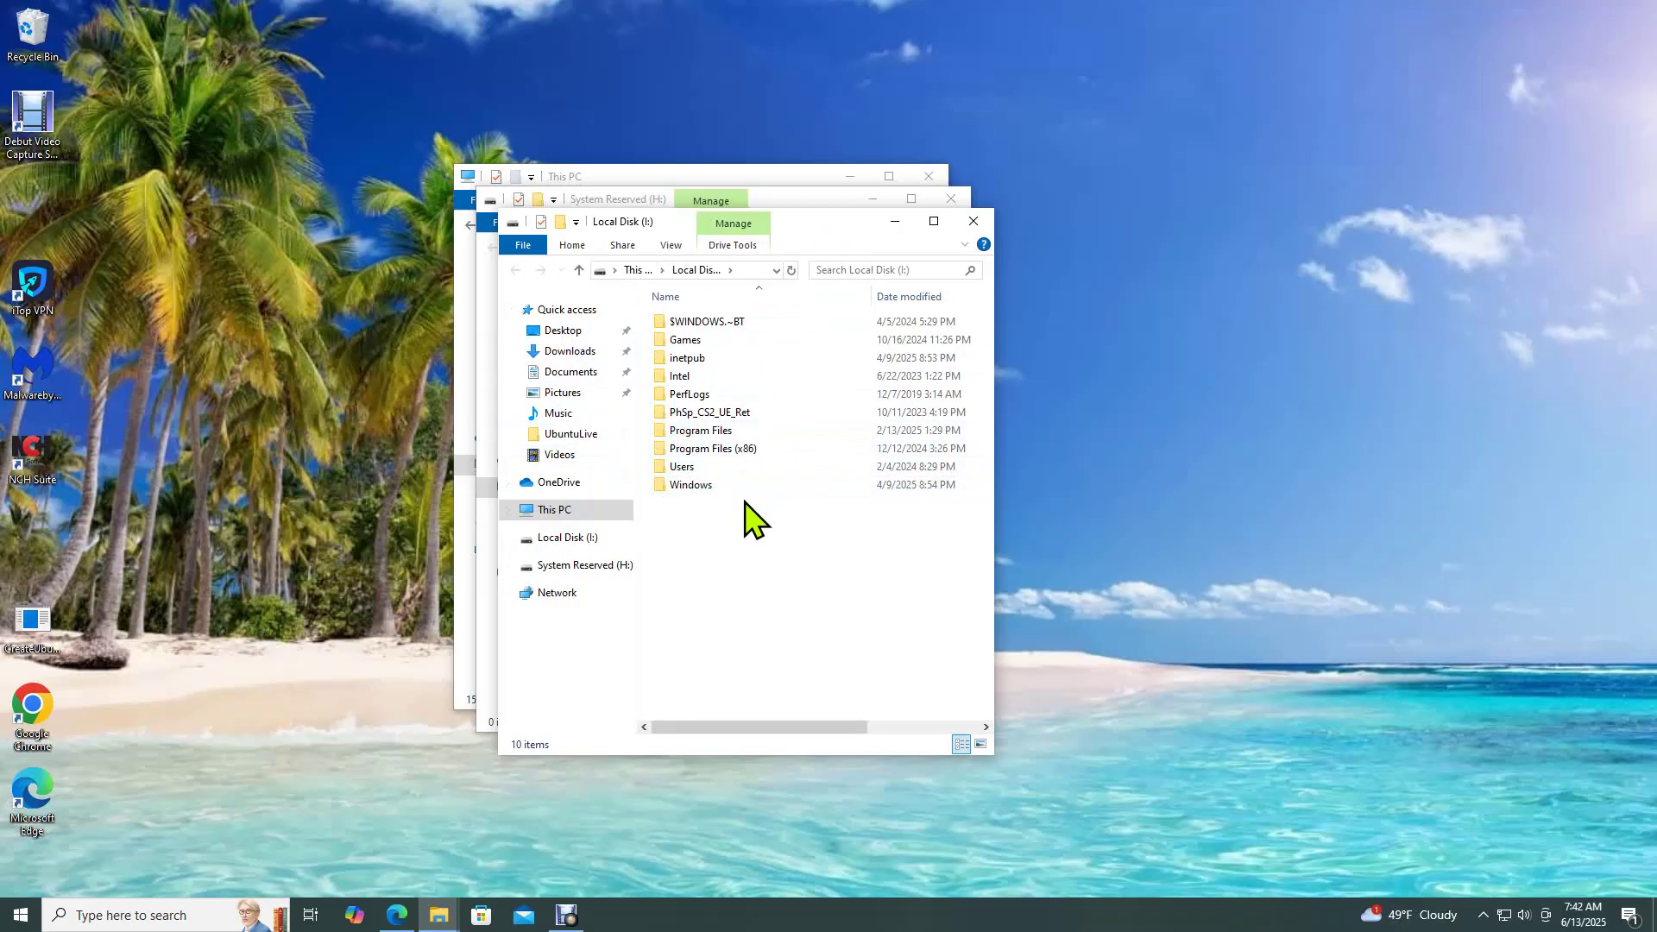
Close the Local Disk (I:) and System Reserved (H:) windows.
{"action": "left_click_drag", "start_coordinate": [832, 226], "coordinate": [666, 210]}
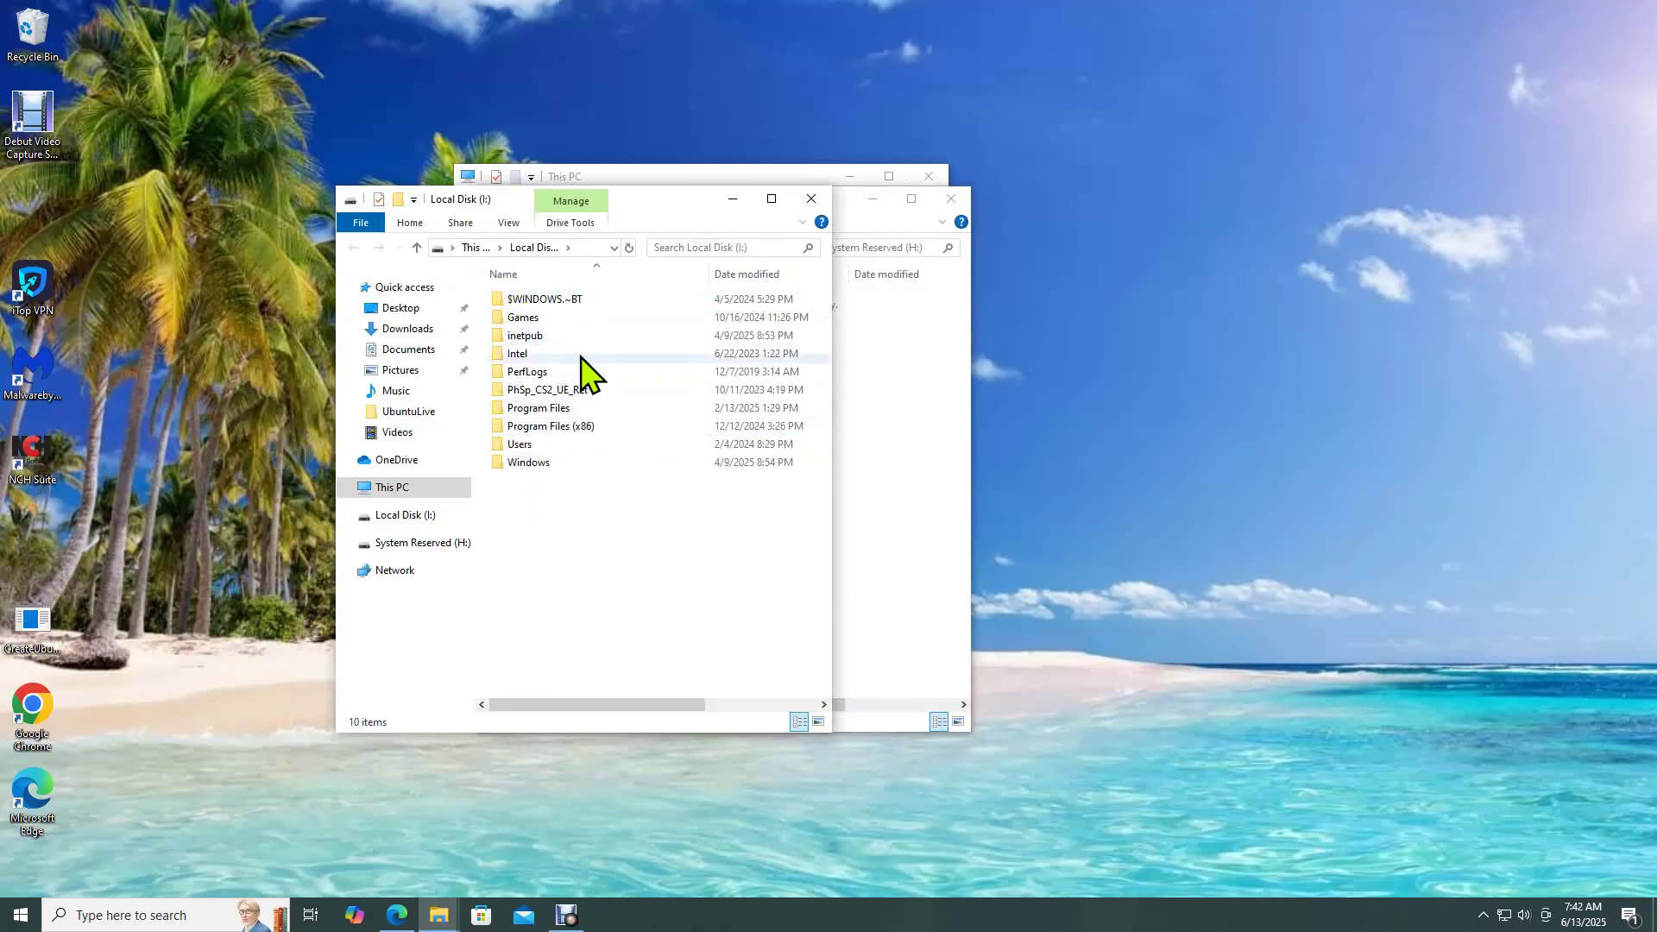
{"action": "left_click", "coordinate": [811, 201]}
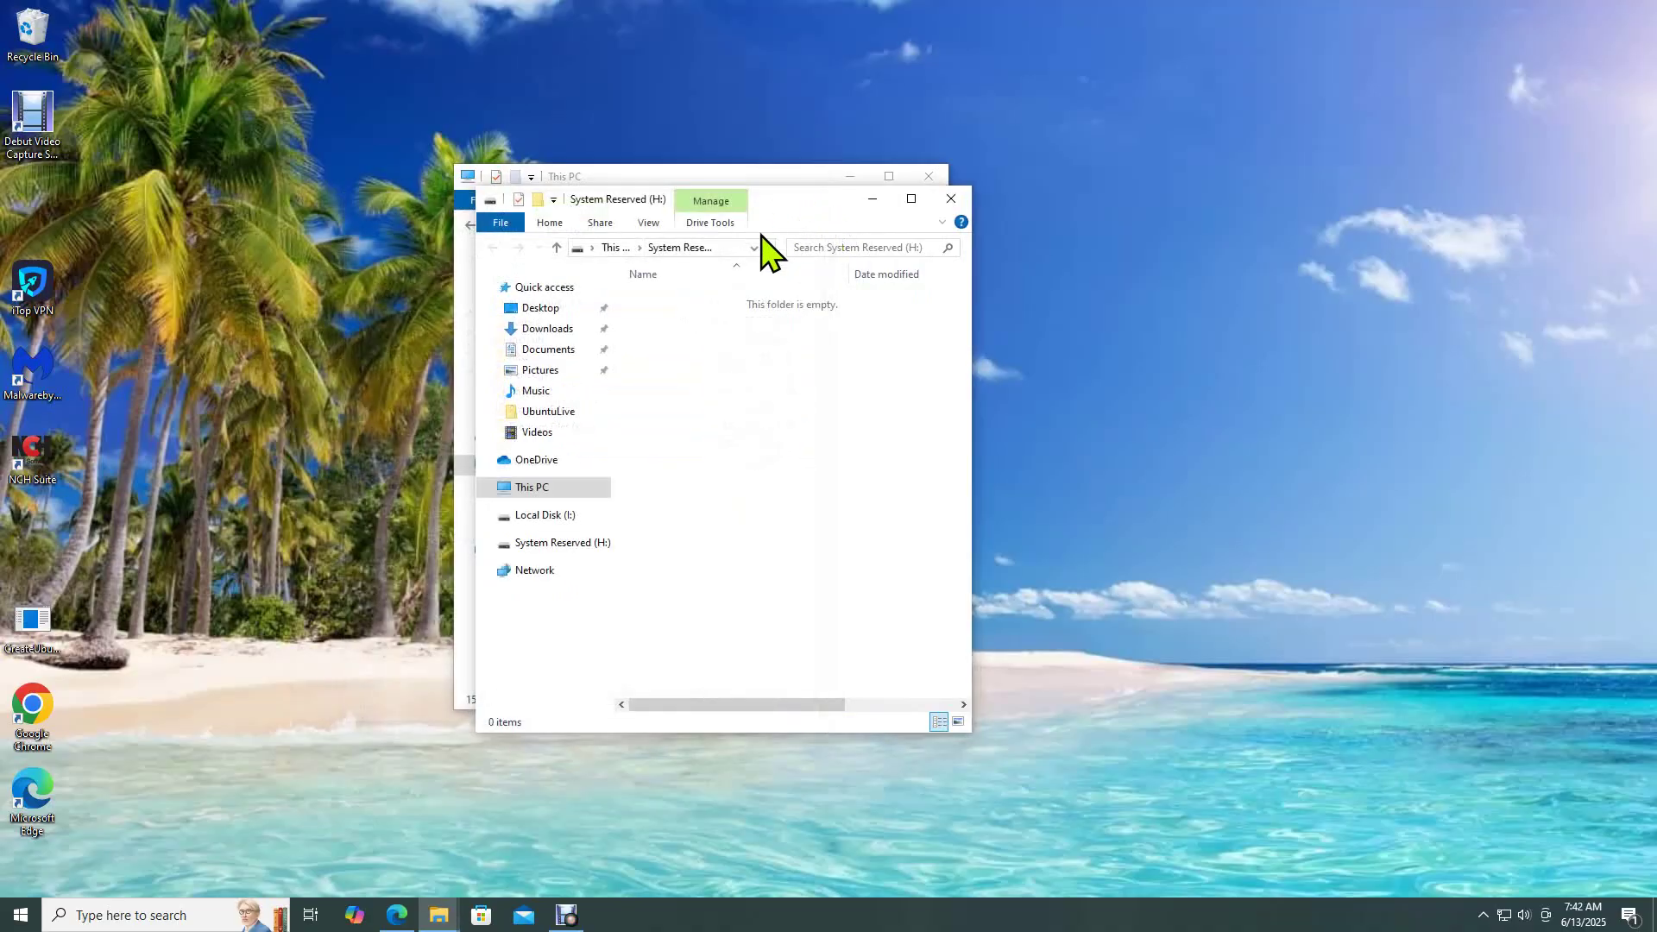
{"action": "left_click", "coordinate": [952, 201]}
Safely eject the USB to ATA/ATAPI Bridge disk from the notification area.
{"action": "left_click", "coordinate": [1482, 915]}
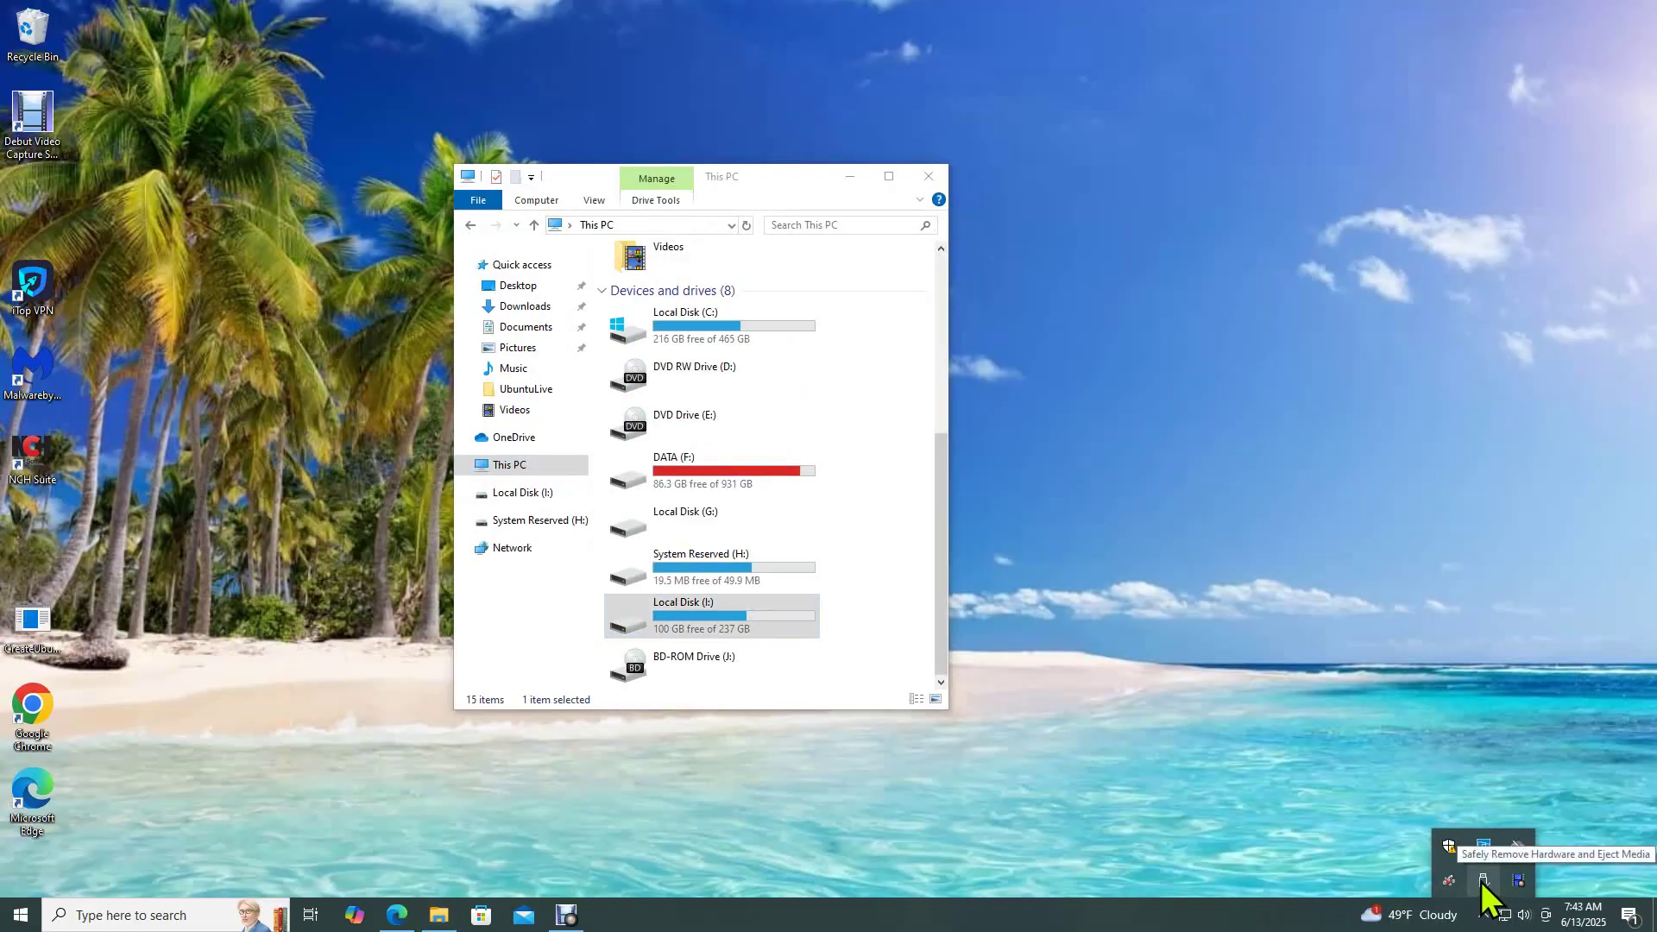
{"action": "left_click", "coordinate": [1482, 880]}
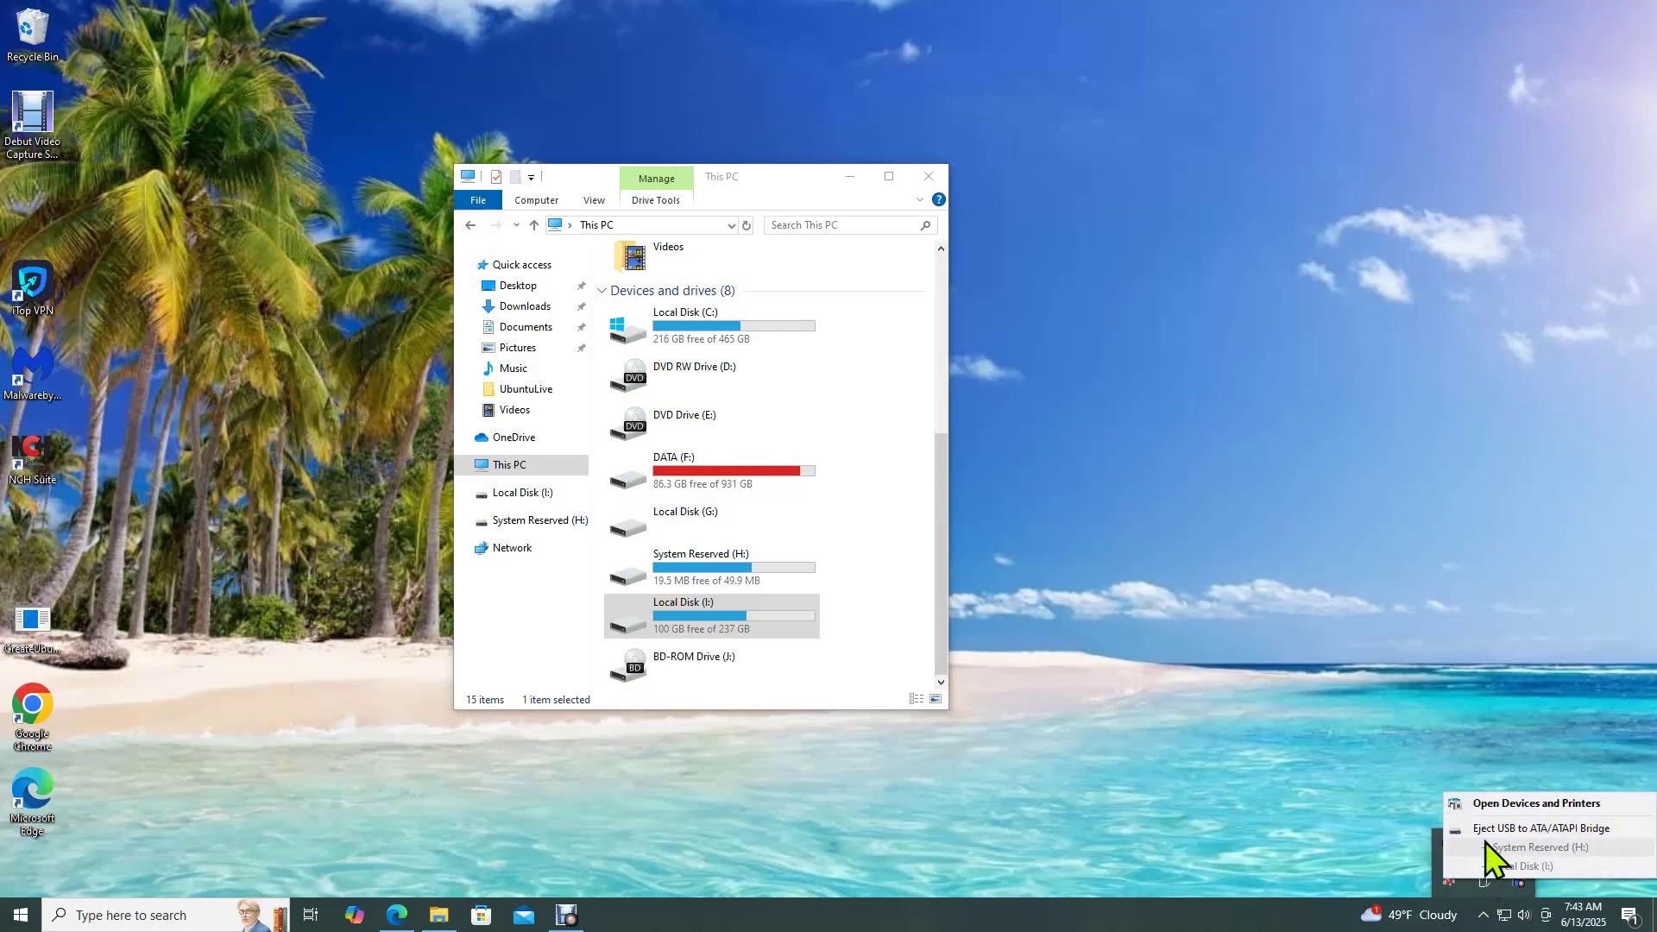
{"action": "left_click", "coordinate": [1560, 831]}
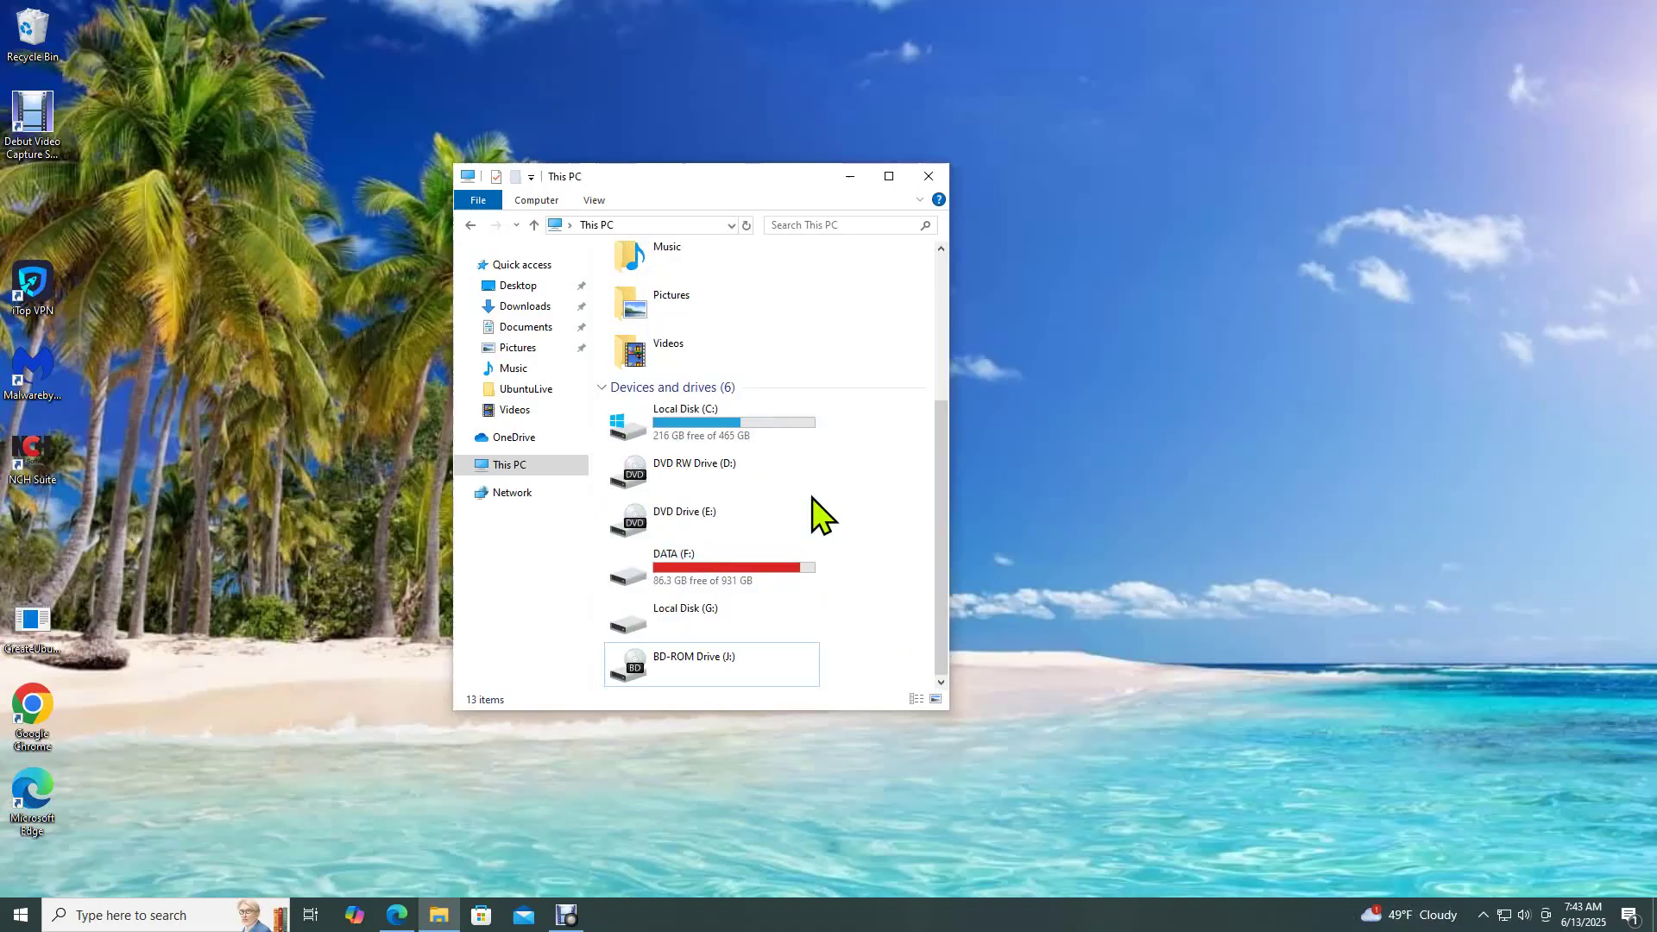
Open Local Disk (I:) from This PC and place its window left of WIN11BITLOC (K:).
{"action": "left_click", "coordinate": [776, 268]}
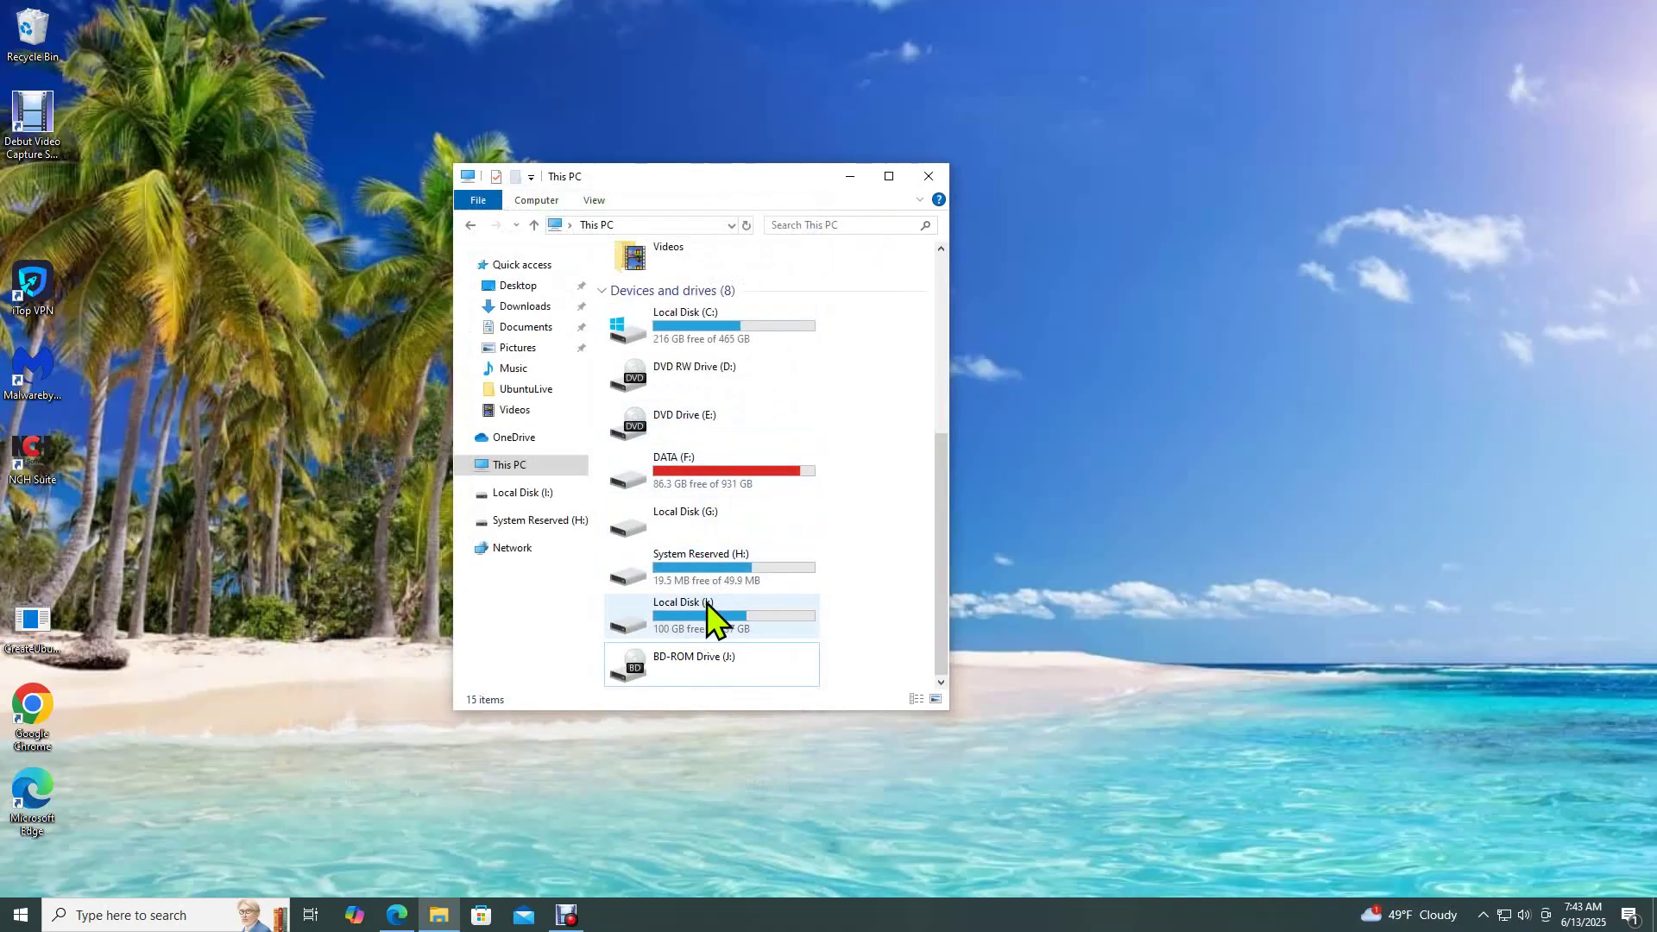
{"action": "left_click", "coordinate": [710, 604]}
{"action": "double_click", "coordinate": [708, 605]}
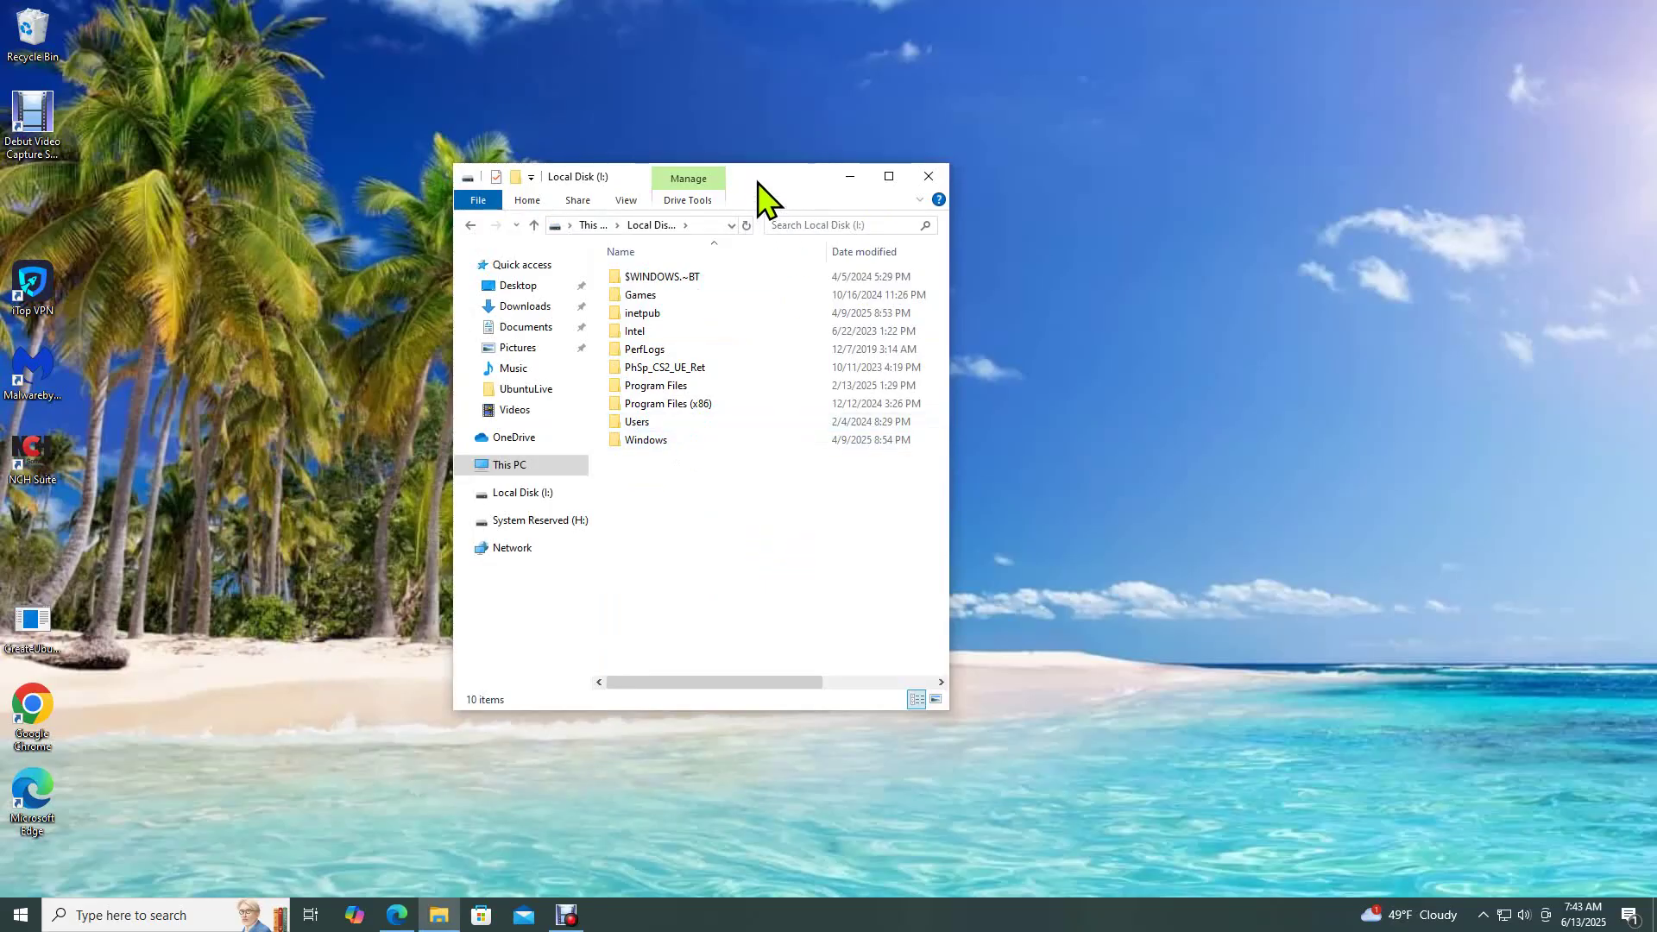
{"action": "left_click_drag", "start_coordinate": [757, 182], "coordinate": [574, 154]}
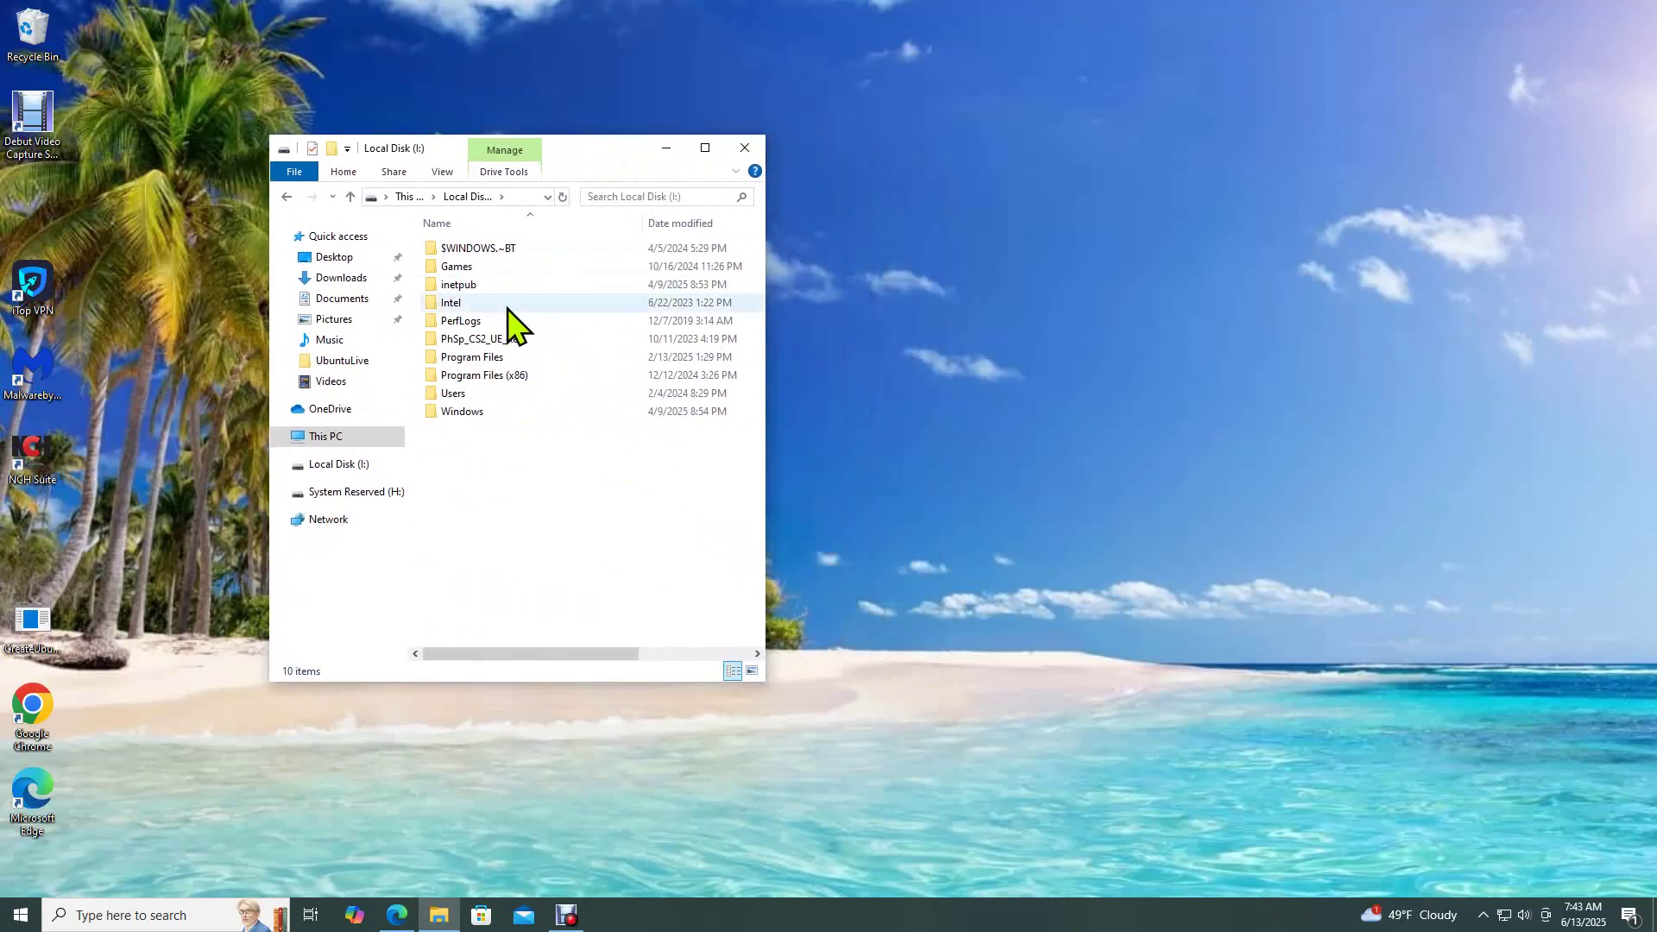
{"action": "mouse_move", "coordinate": [507, 308]}
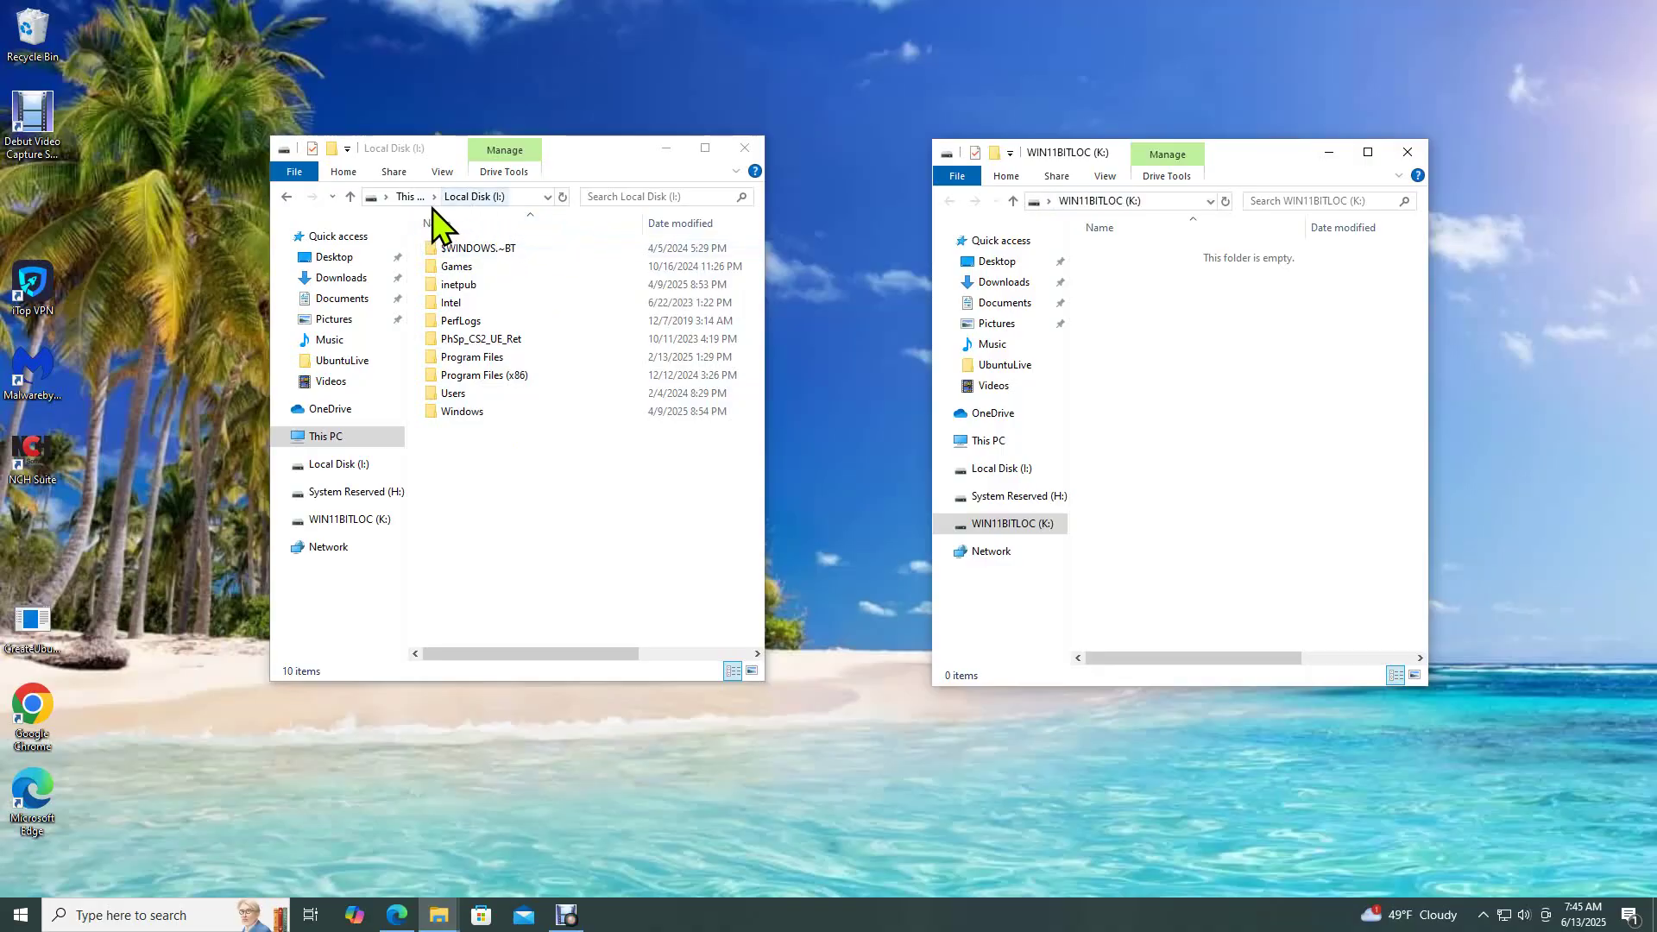
Browse Local Disk (I:) into Users > Public > Public Downloads, then back to Public.
{"action": "left_click", "coordinate": [390, 197]}
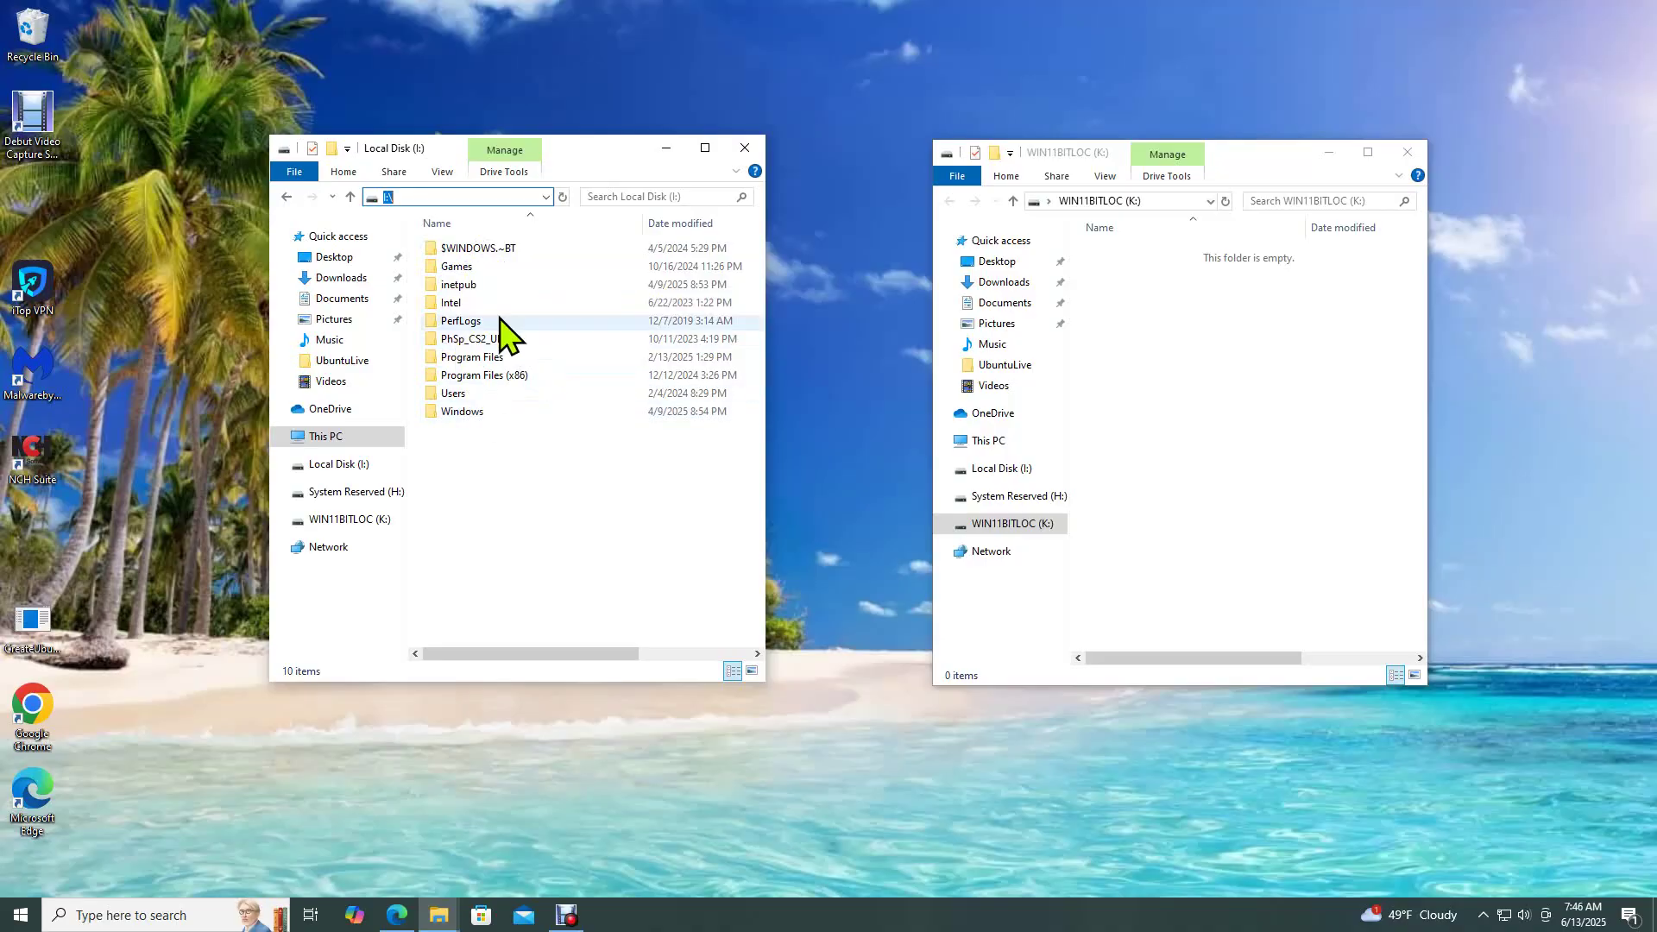
{"action": "double_click", "coordinate": [463, 395]}
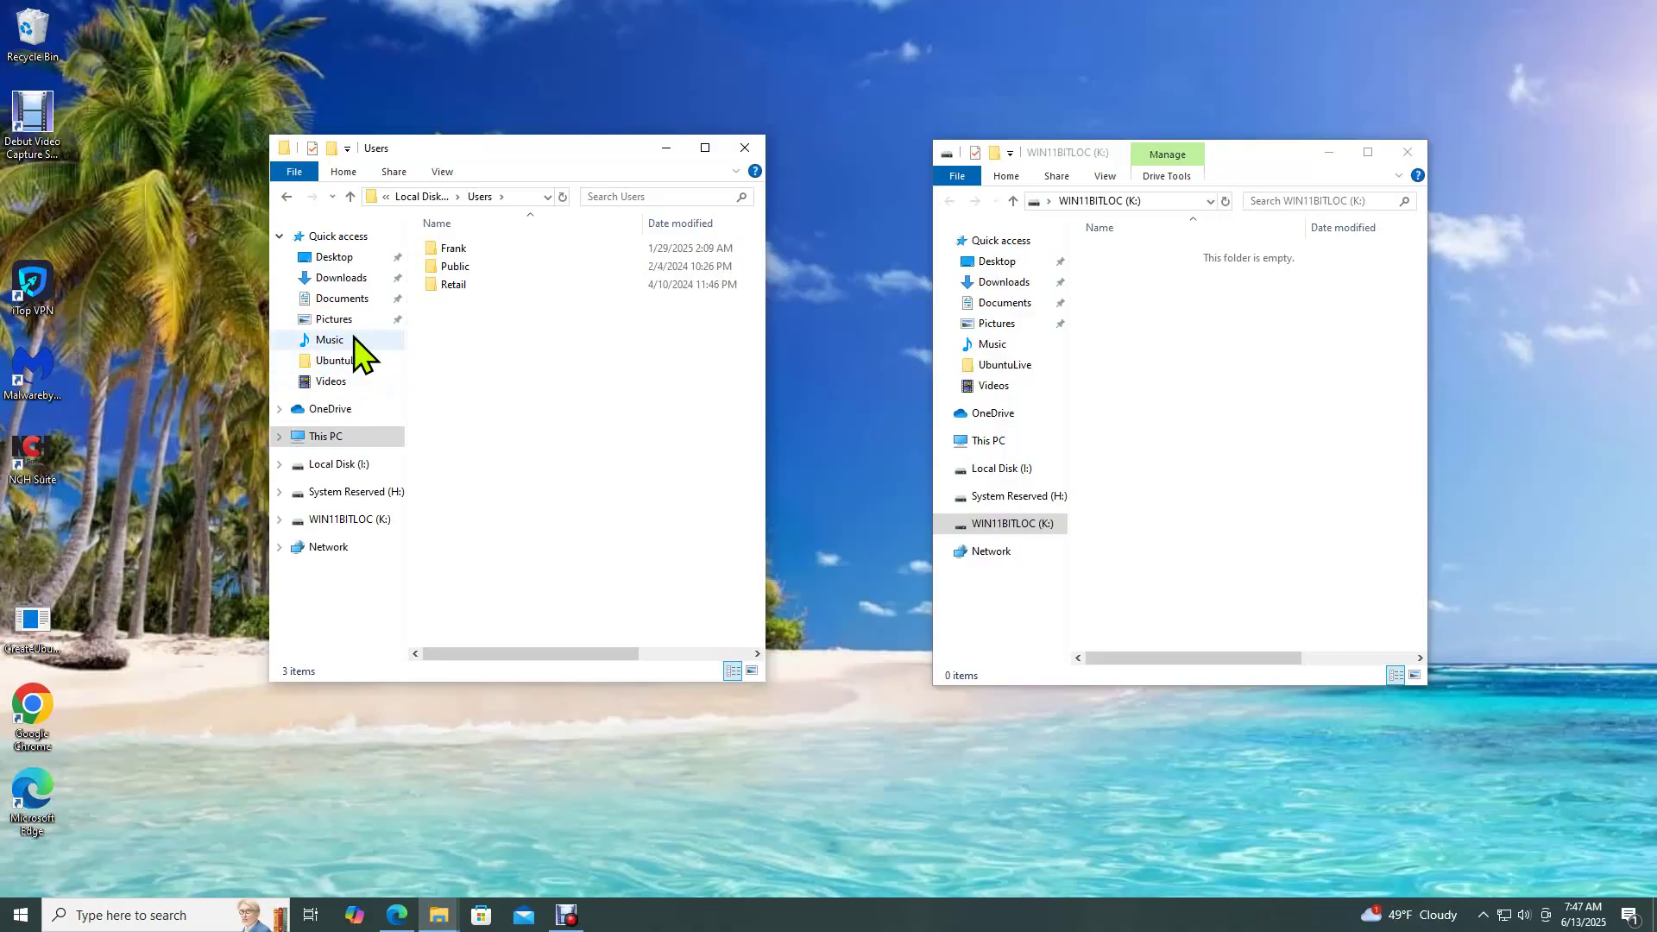
{"action": "double_click", "coordinate": [471, 265]}
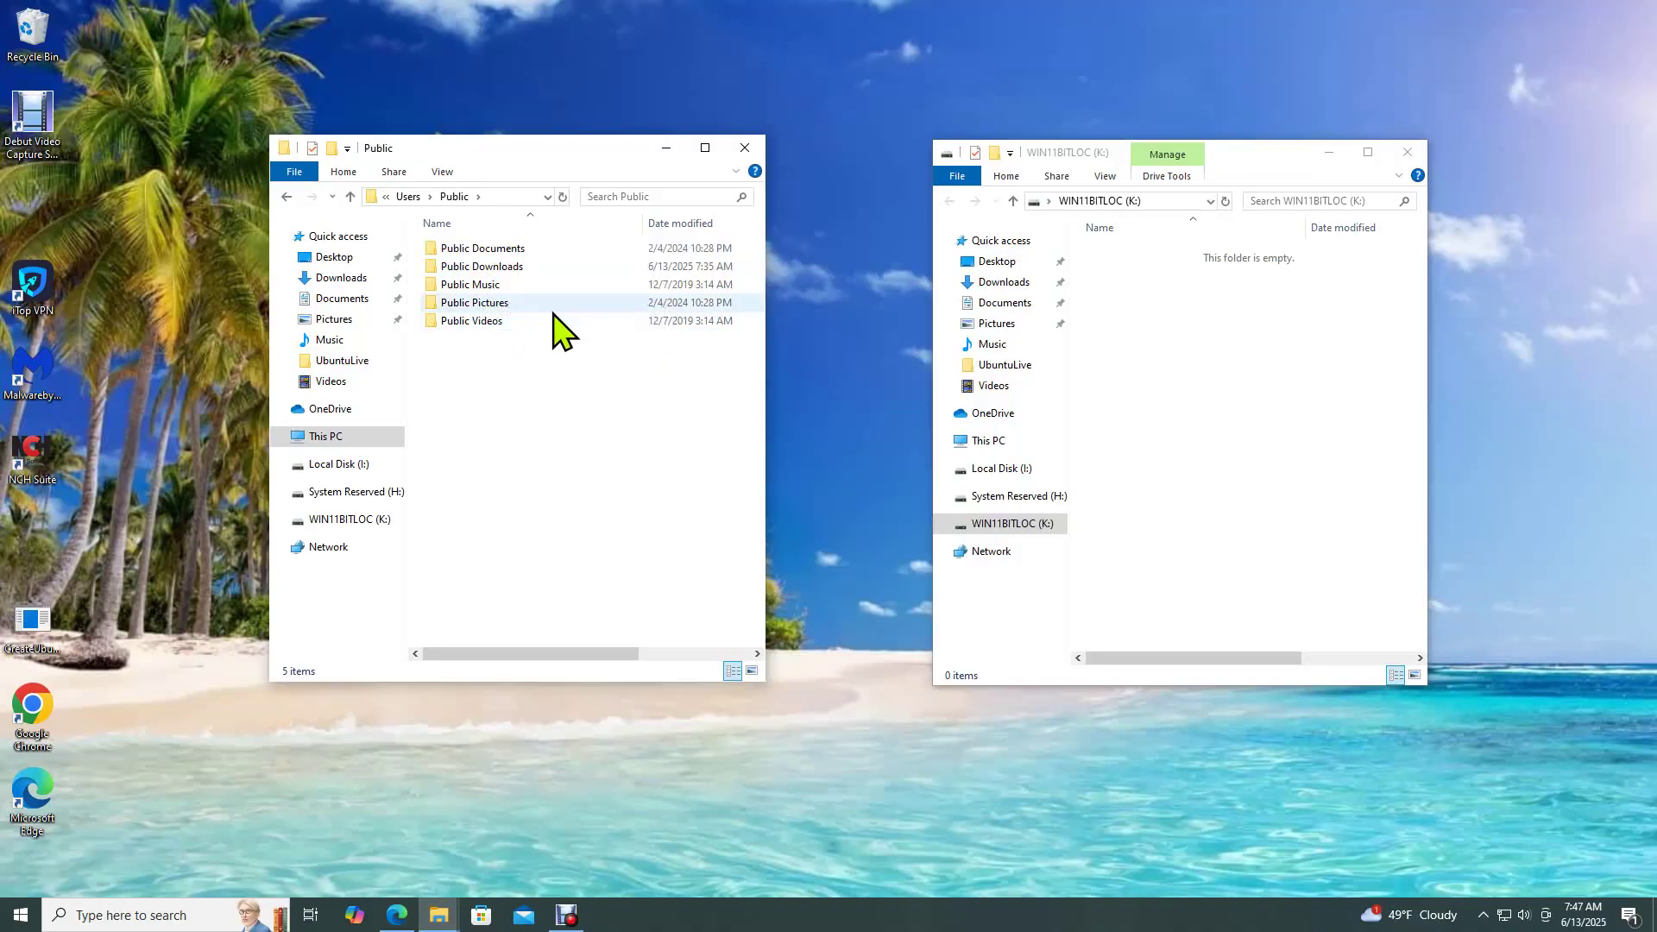
{"action": "double_click", "coordinate": [466, 266]}
{"action": "left_click", "coordinate": [350, 197]}
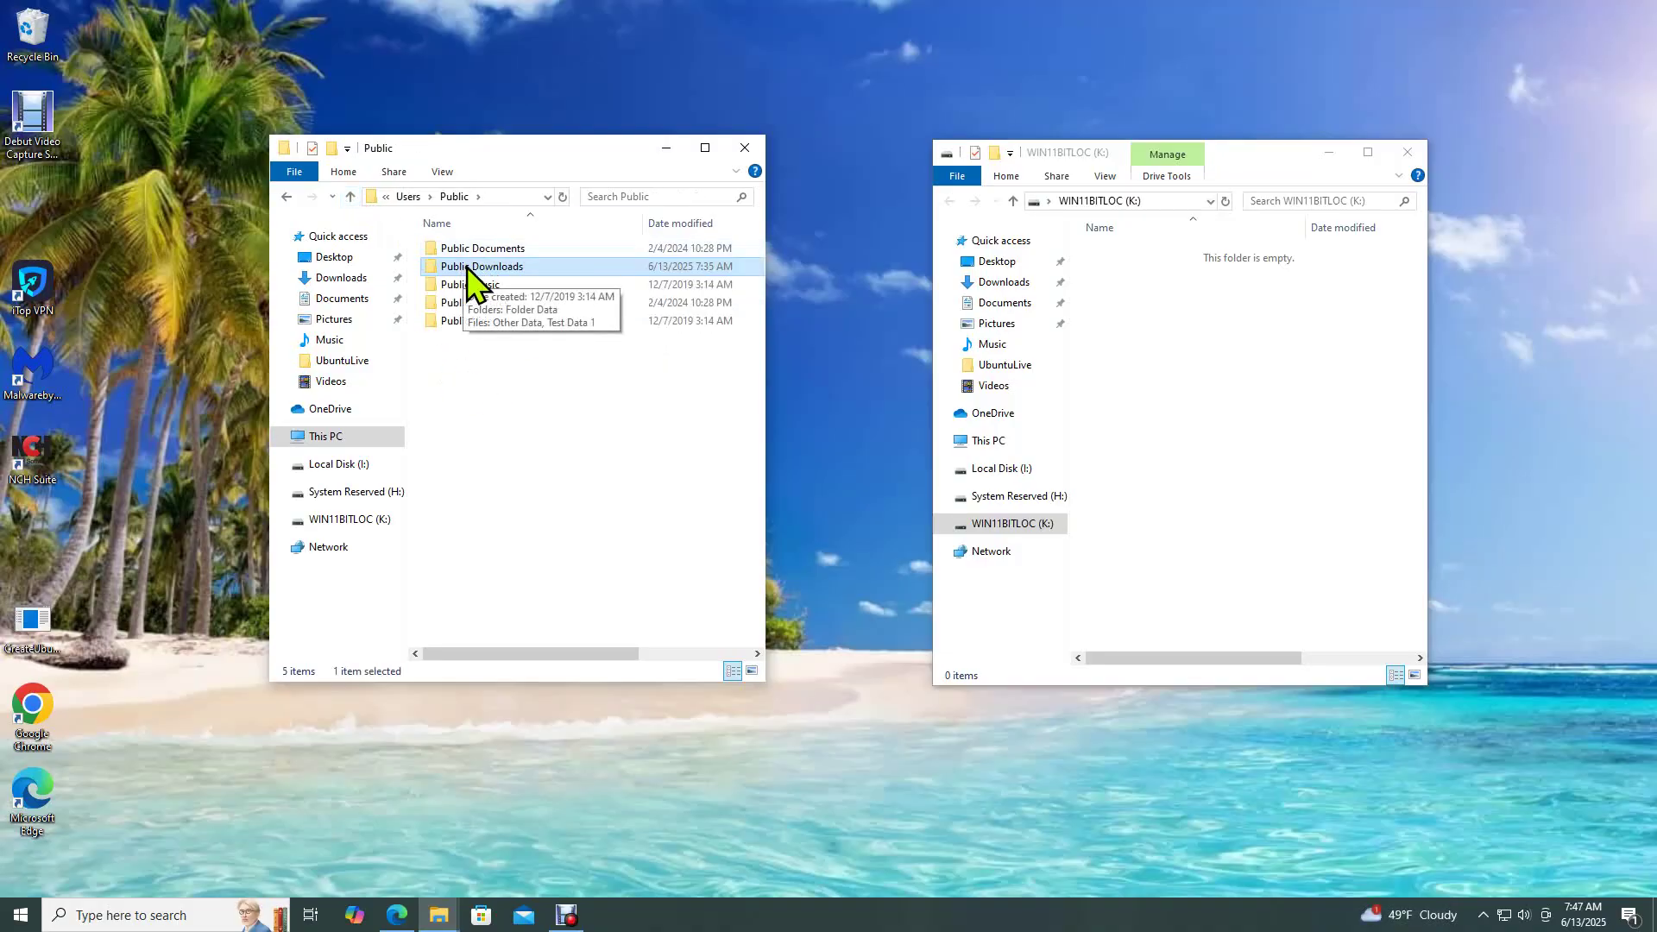
Copy Folder Data, Other Data and Test Data 1 from Public Downloads onto WIN11BITLOC (K:), then go back to Users.
{"action": "double_click", "coordinate": [466, 267]}
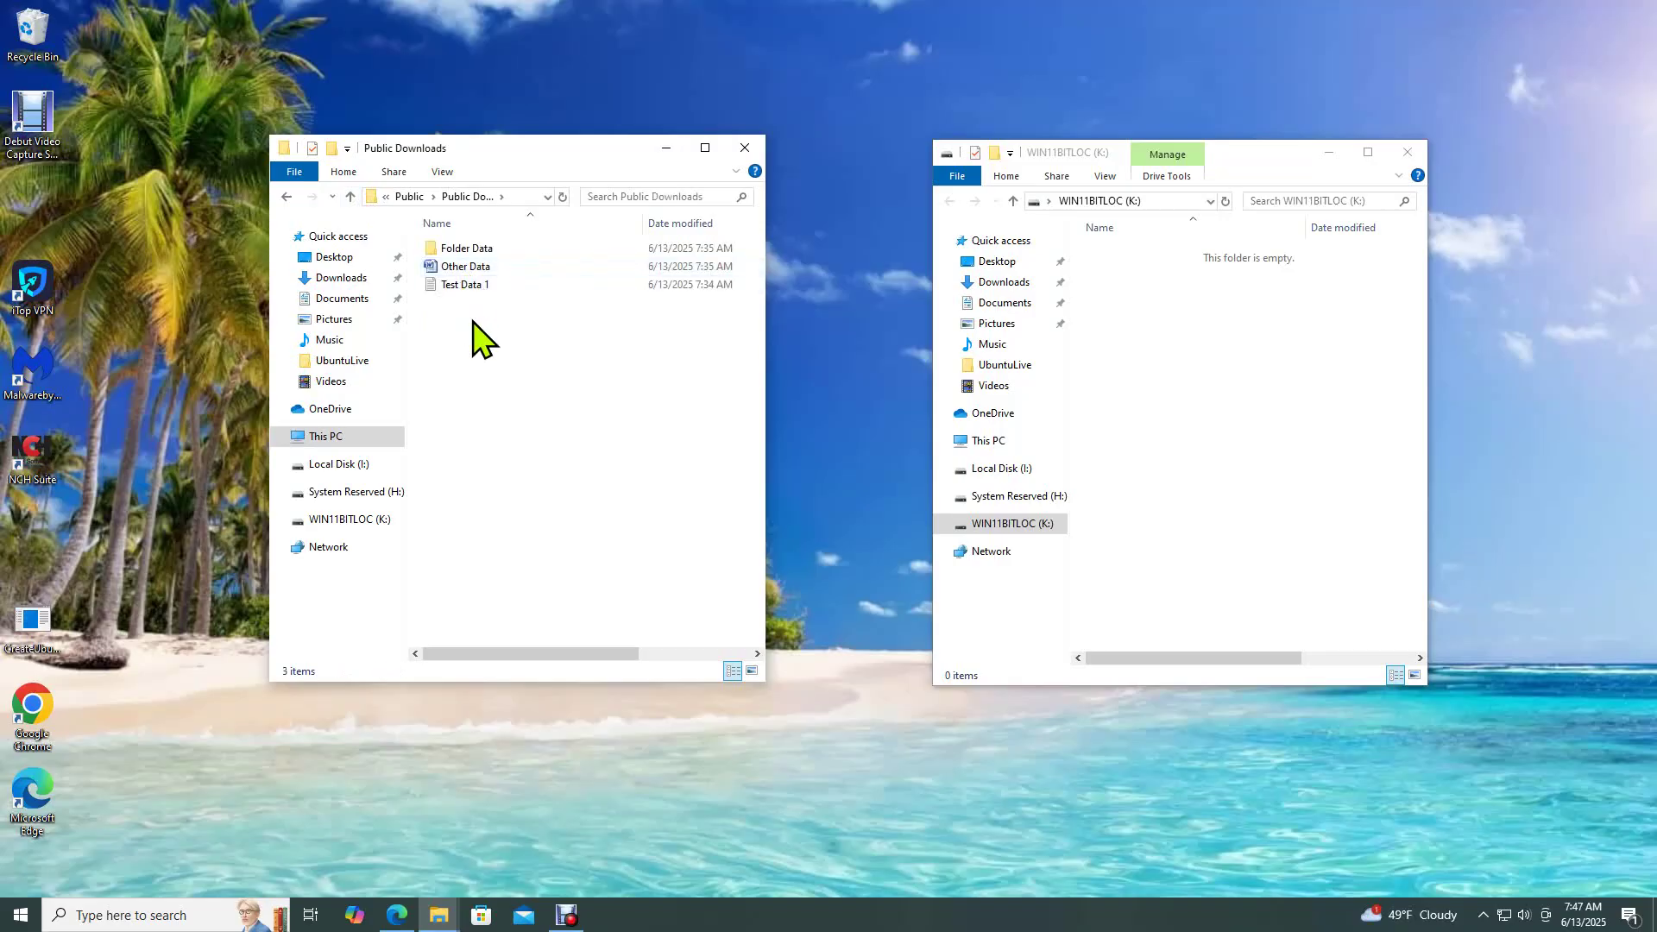
{"action": "key", "text": "ctrl+a"}
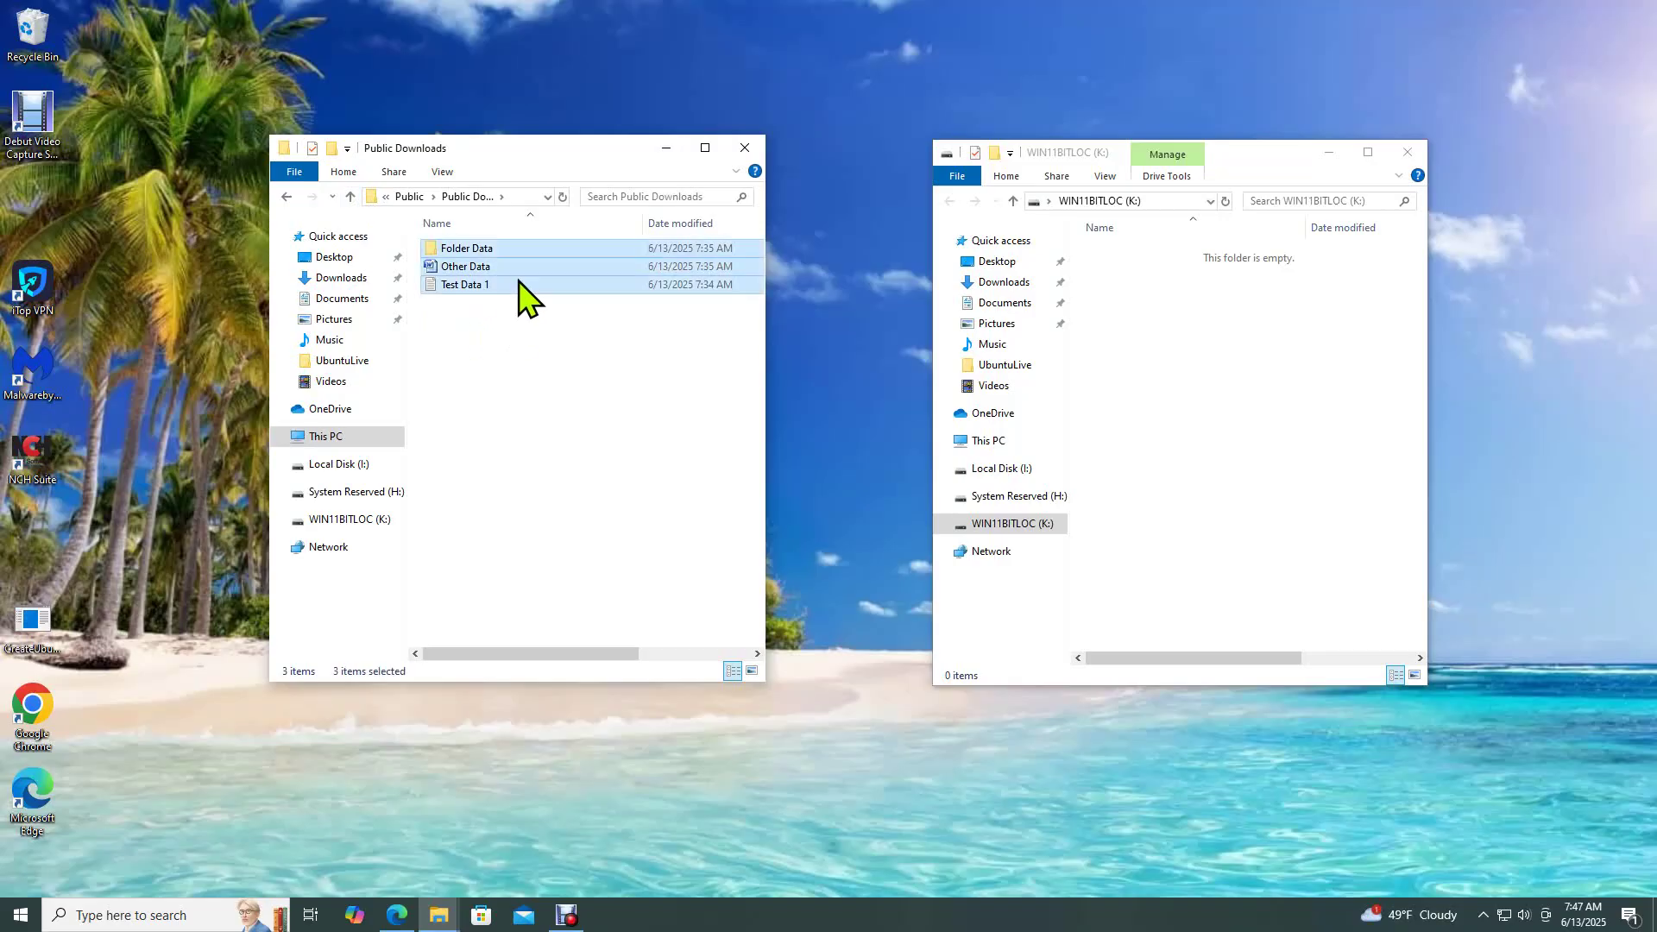
{"action": "right_click", "coordinate": [504, 263]}
{"action": "left_click", "coordinate": [542, 399]}
{"action": "right_click", "coordinate": [1144, 304]}
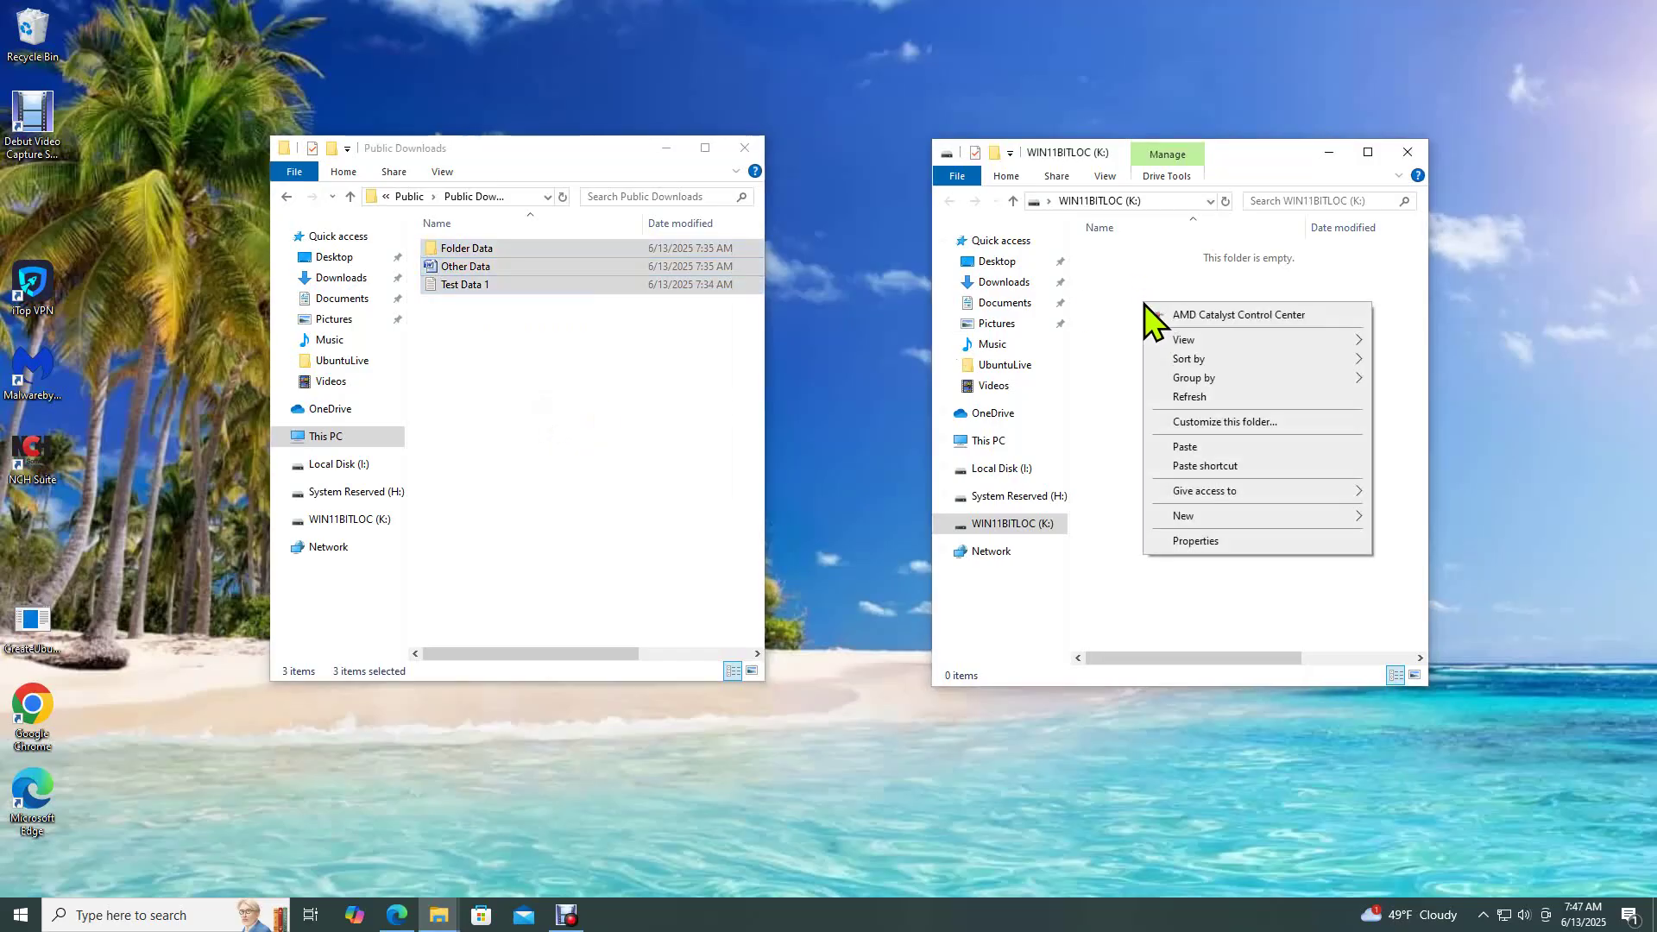
{"action": "left_click", "coordinate": [1188, 447]}
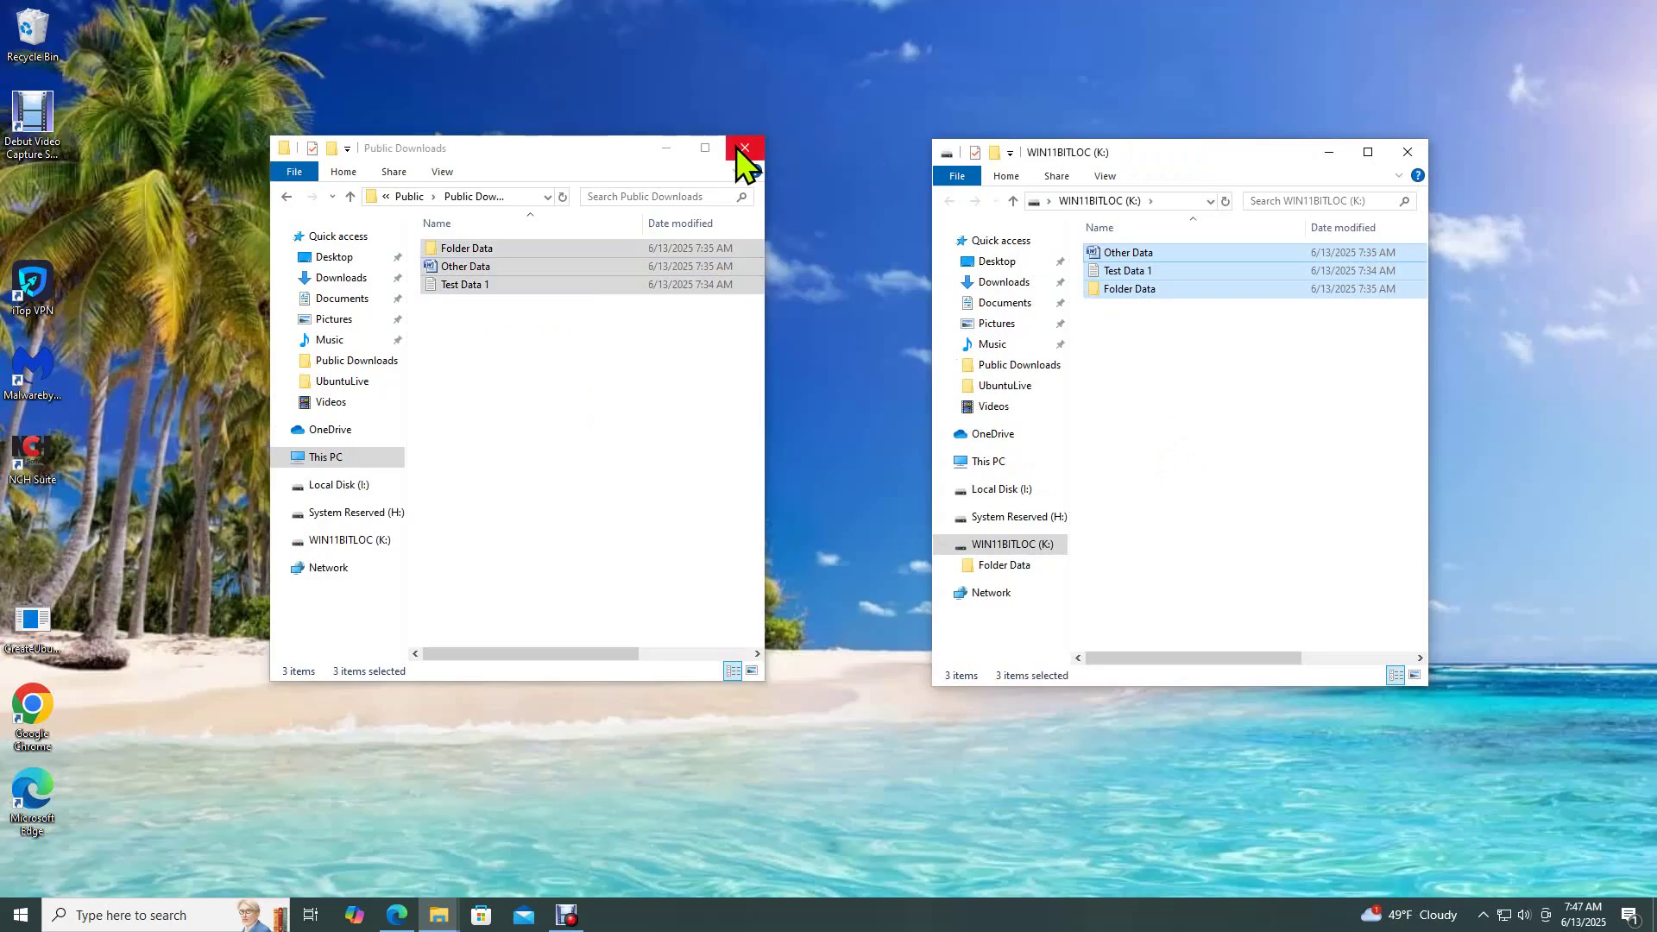
{"action": "left_click", "coordinate": [585, 423]}
{"action": "key", "text": "alt+Left"}
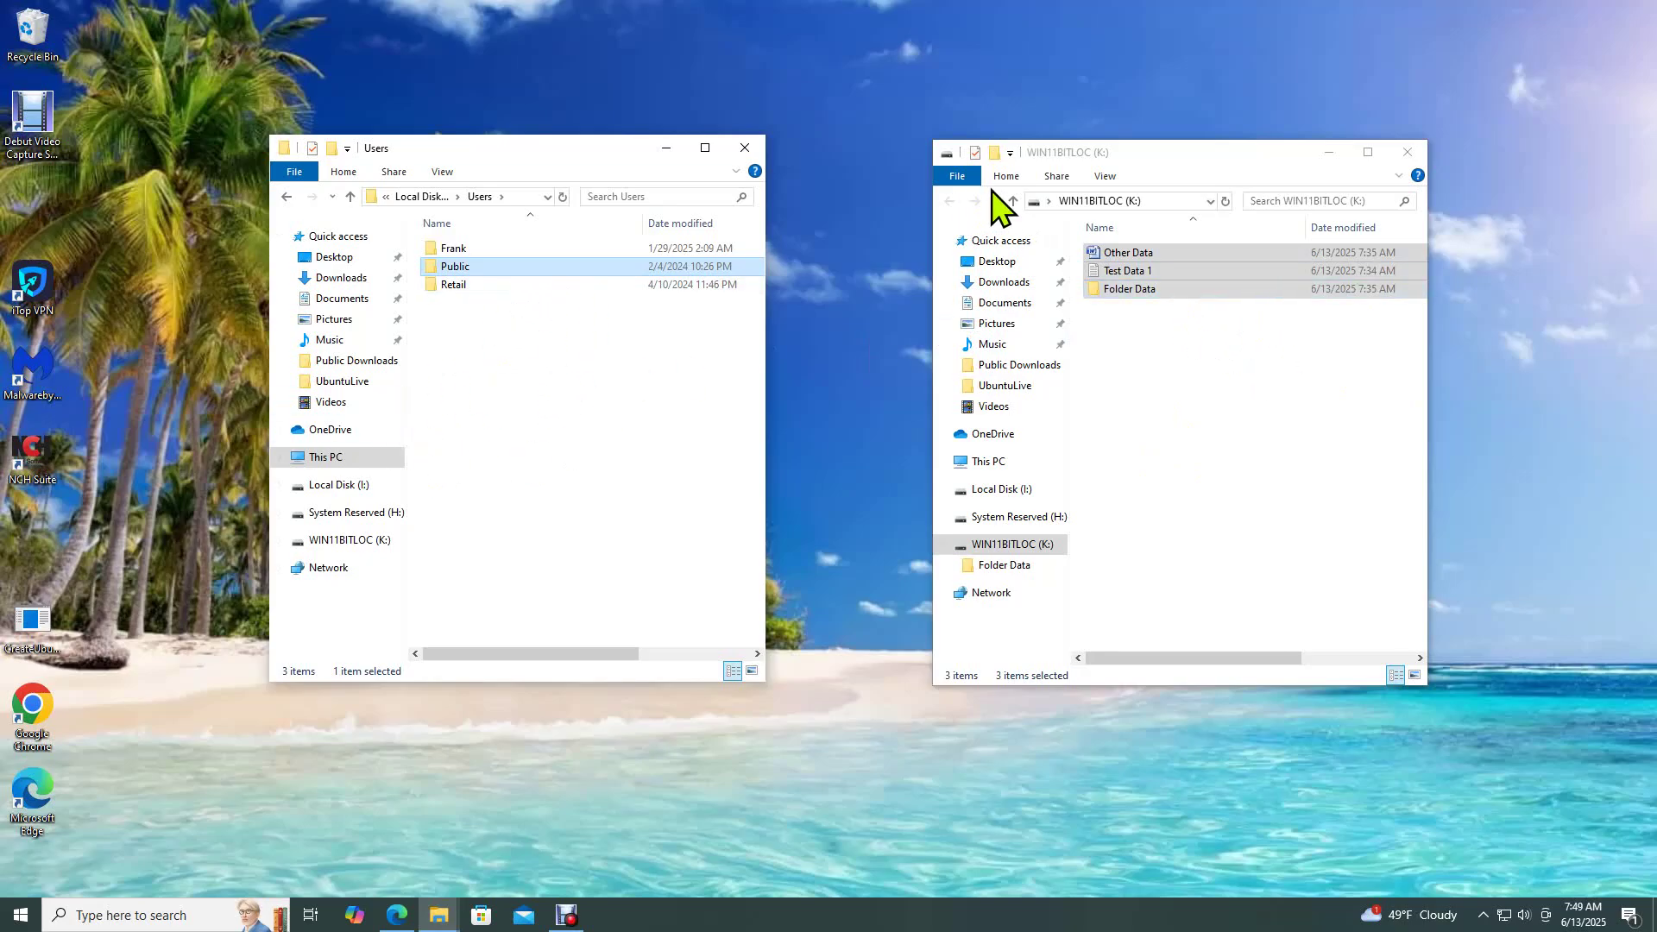
Close the Users and K: windows and eject the USB to ATA/ATAPI Bridge disk.
{"action": "left_click", "coordinate": [743, 151]}
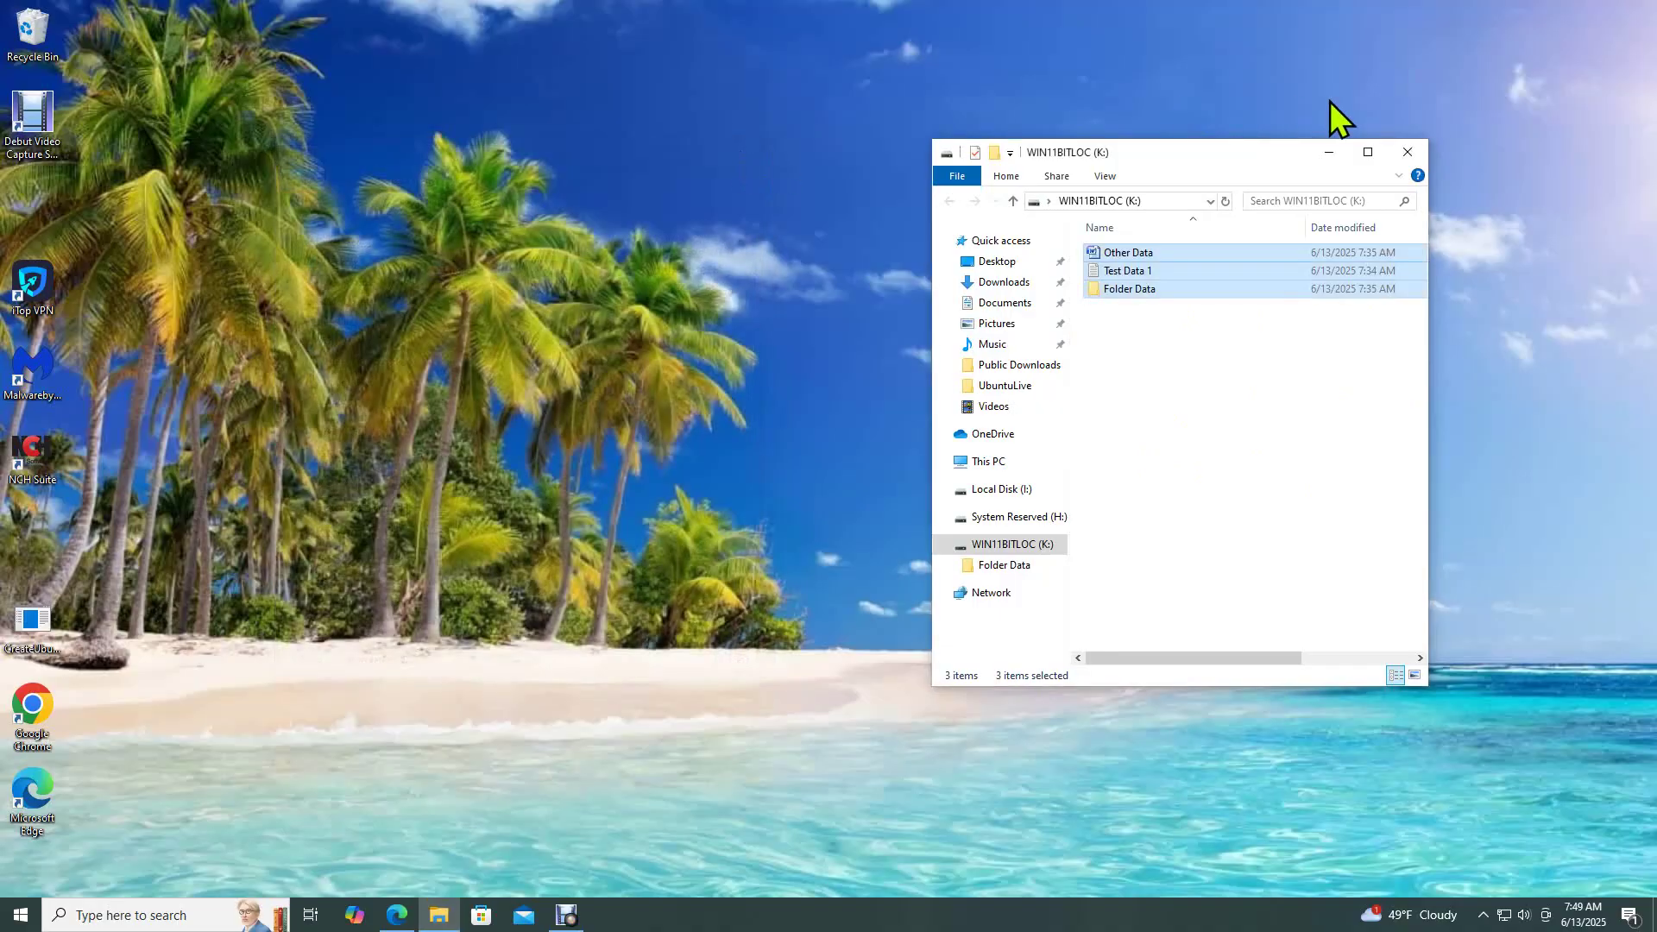
{"action": "left_click", "coordinate": [1406, 152]}
{"action": "left_click", "coordinate": [1483, 913]}
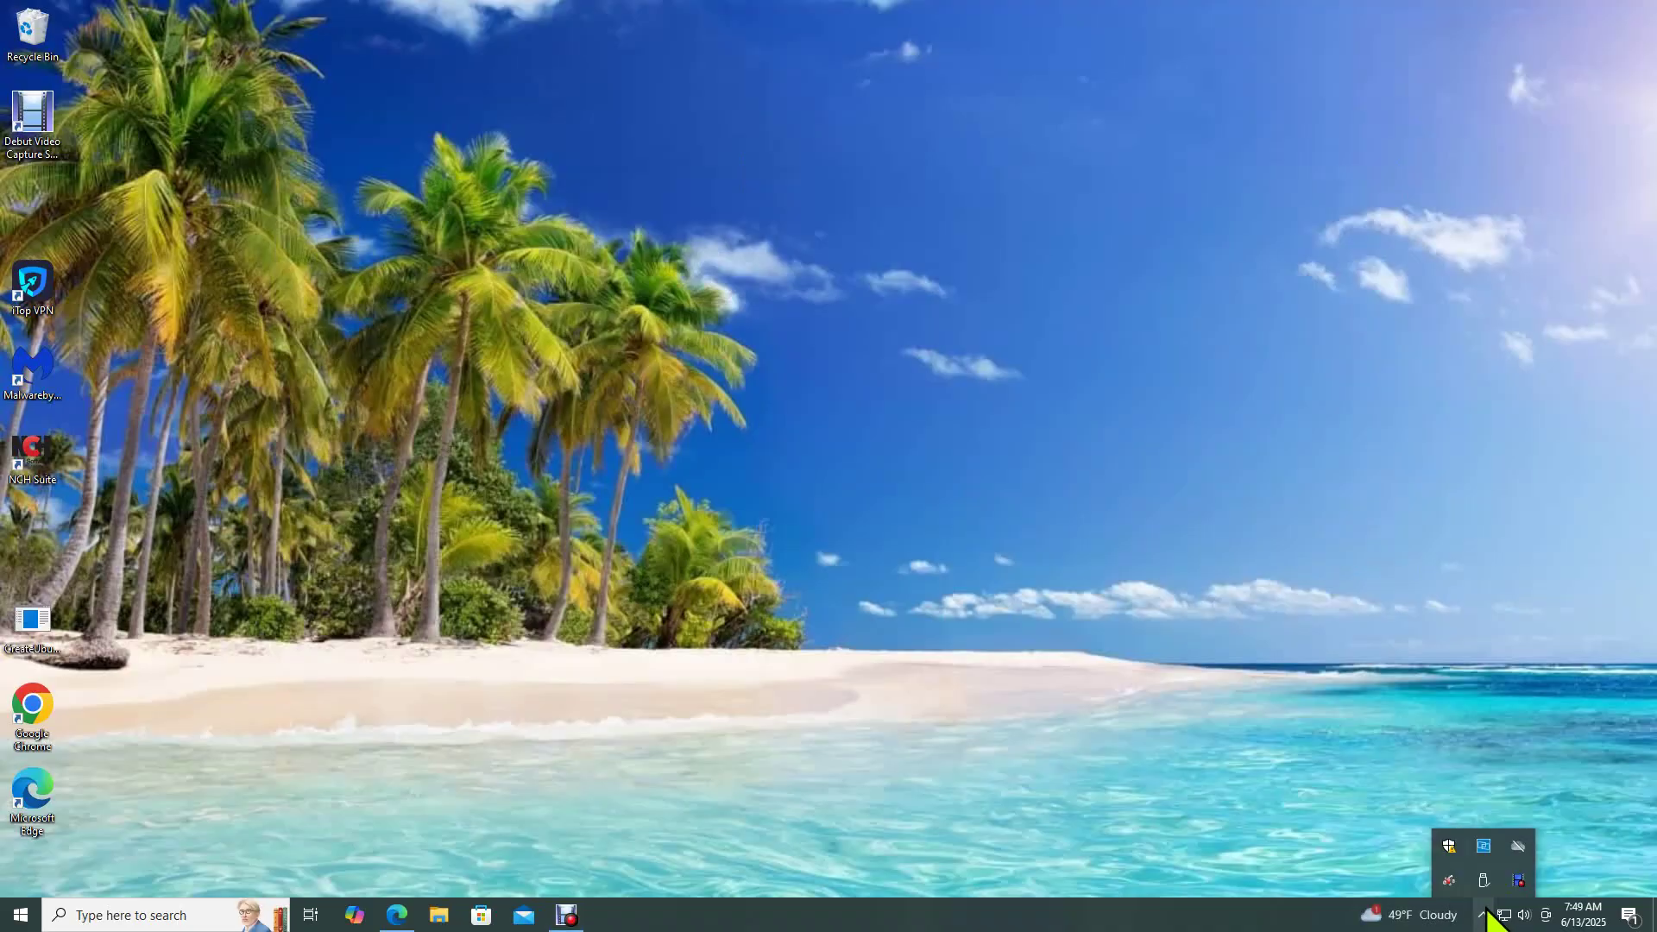
{"action": "left_click", "coordinate": [1483, 880]}
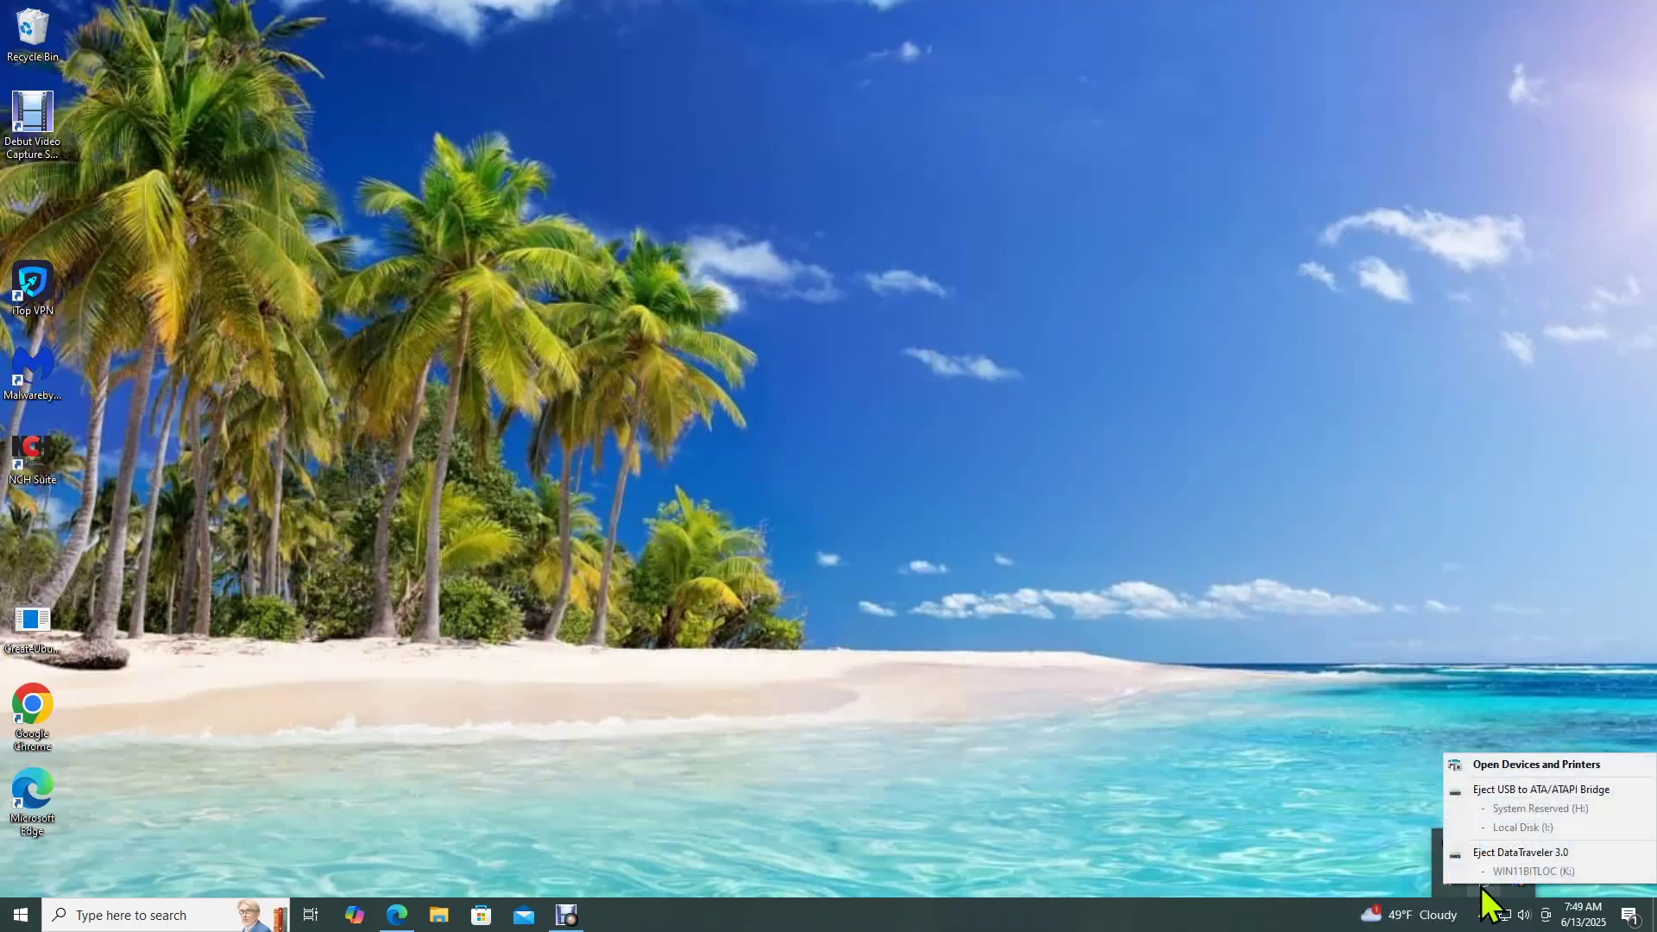
{"action": "left_click", "coordinate": [1489, 790]}
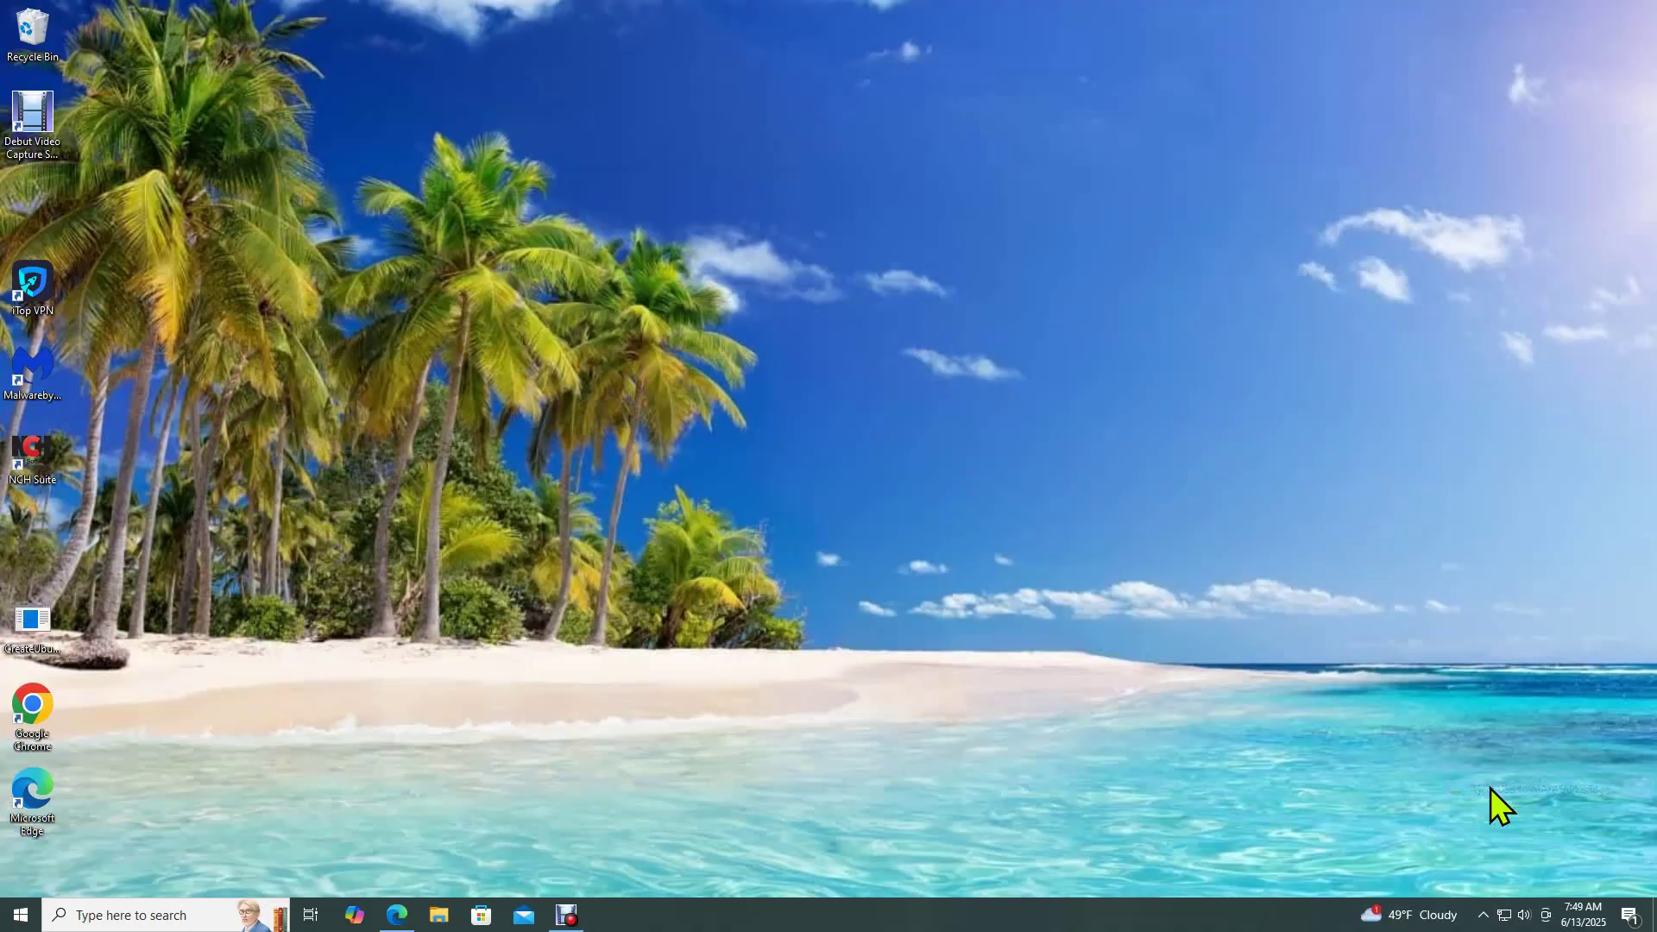
Eject the DataTraveler 3.0 flash drive via Safely Remove Hardware.
{"action": "left_click", "coordinate": [1483, 915]}
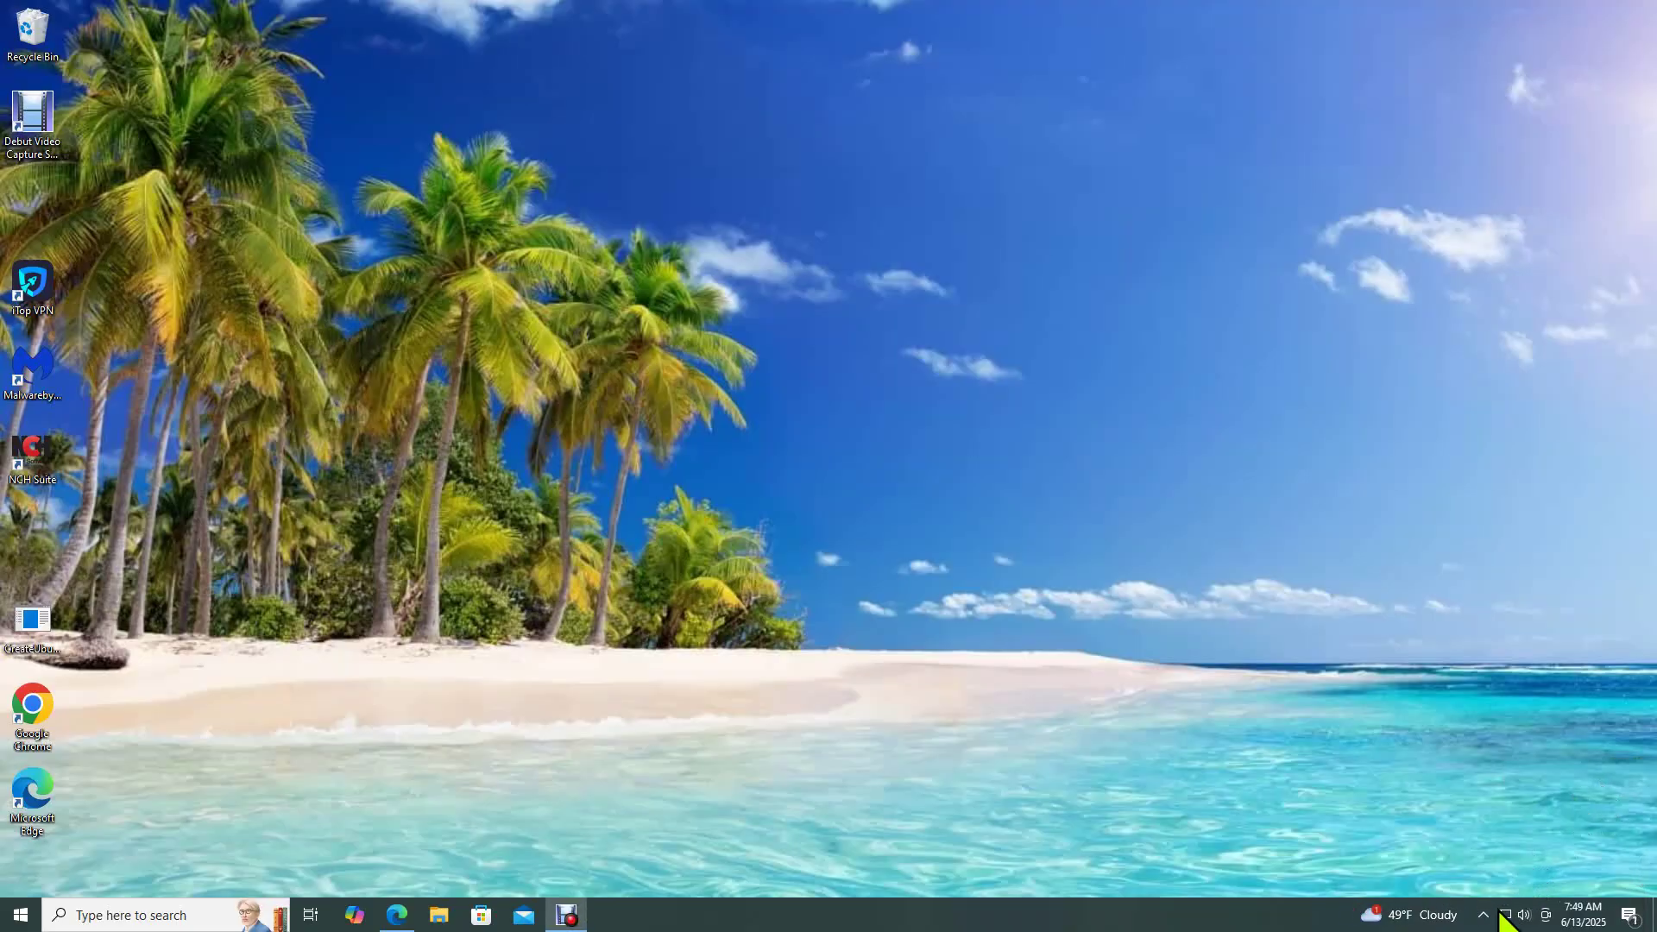
{"action": "left_click", "coordinate": [1483, 916]}
{"action": "left_click", "coordinate": [1483, 877]}
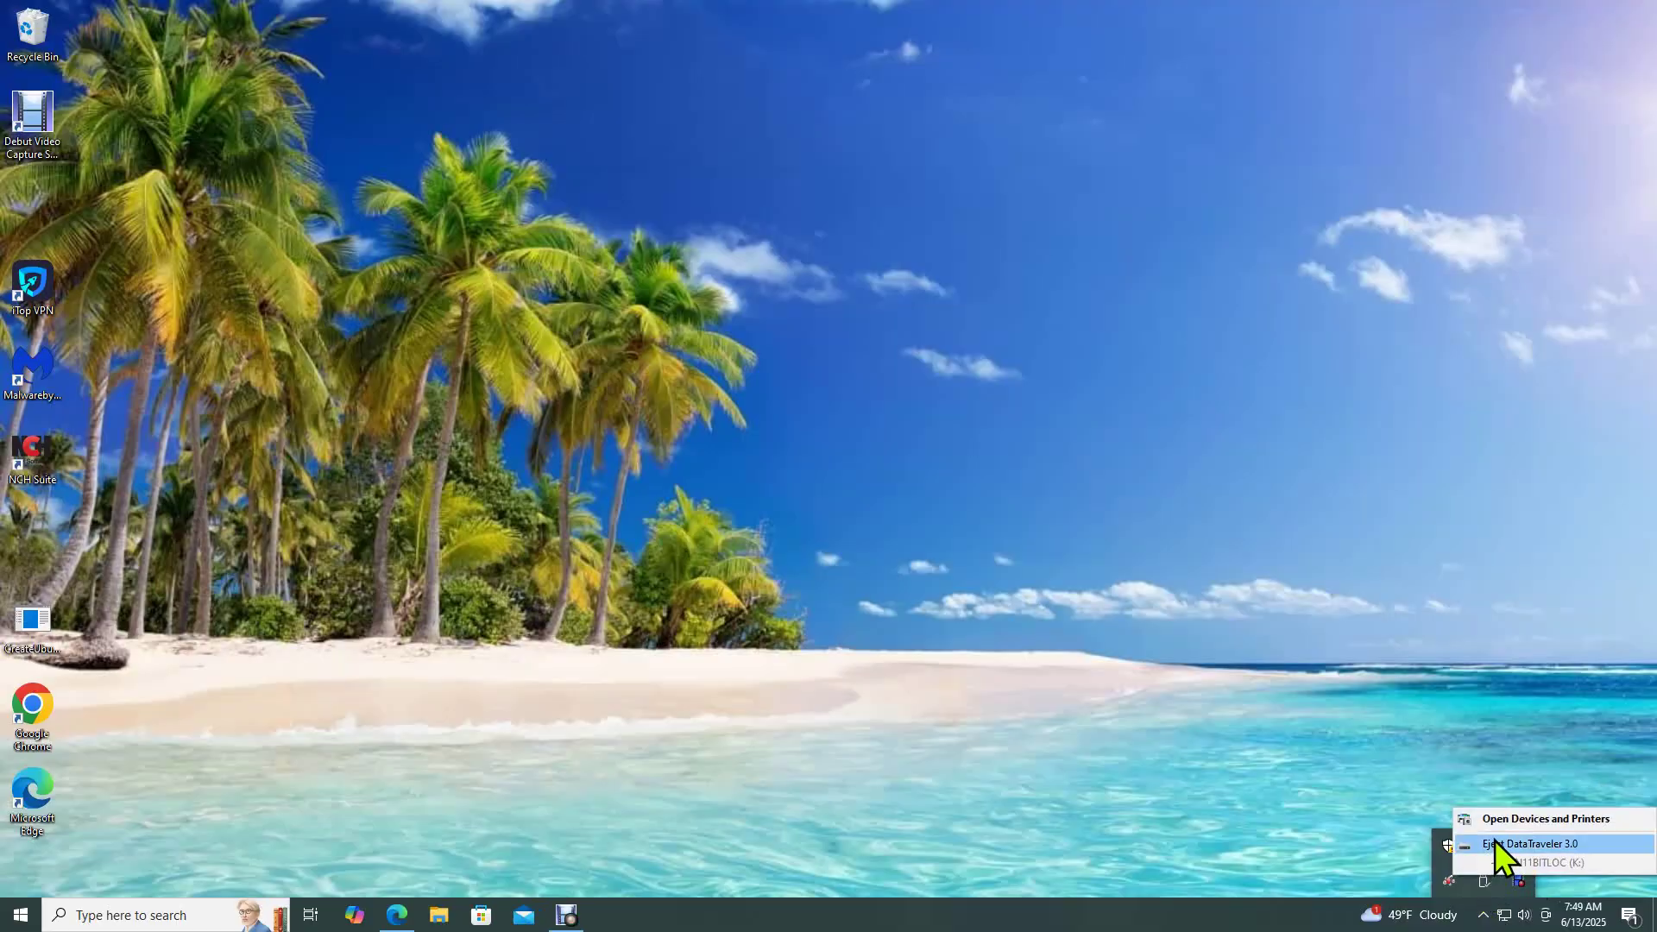
{"action": "left_click", "coordinate": [1494, 843]}
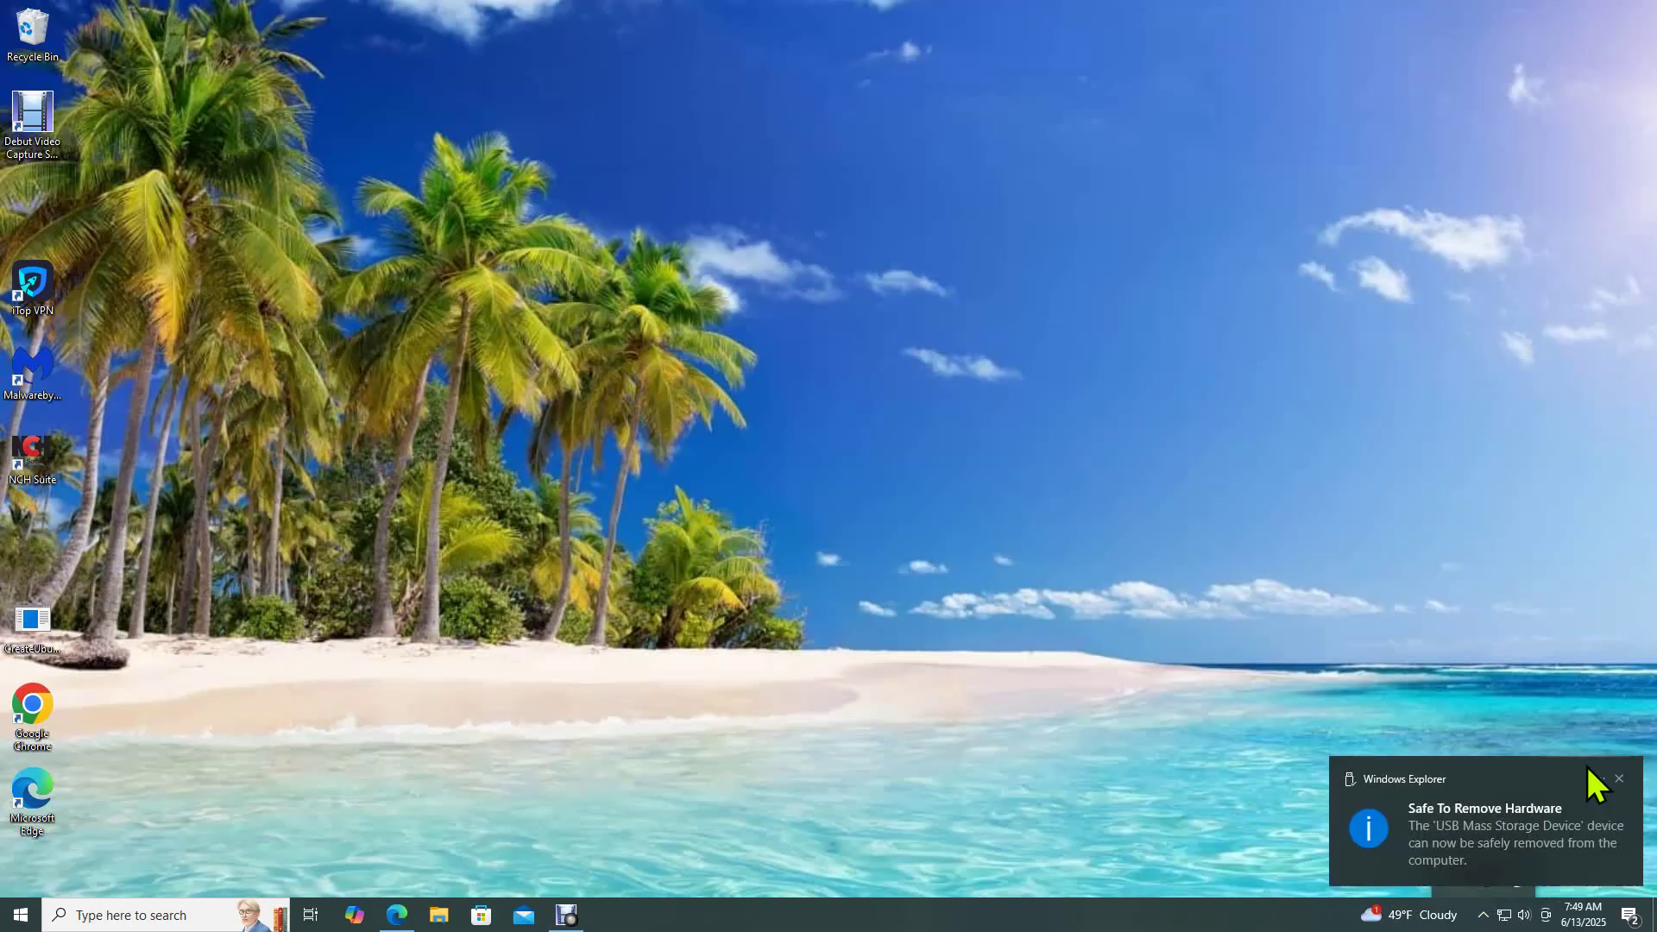